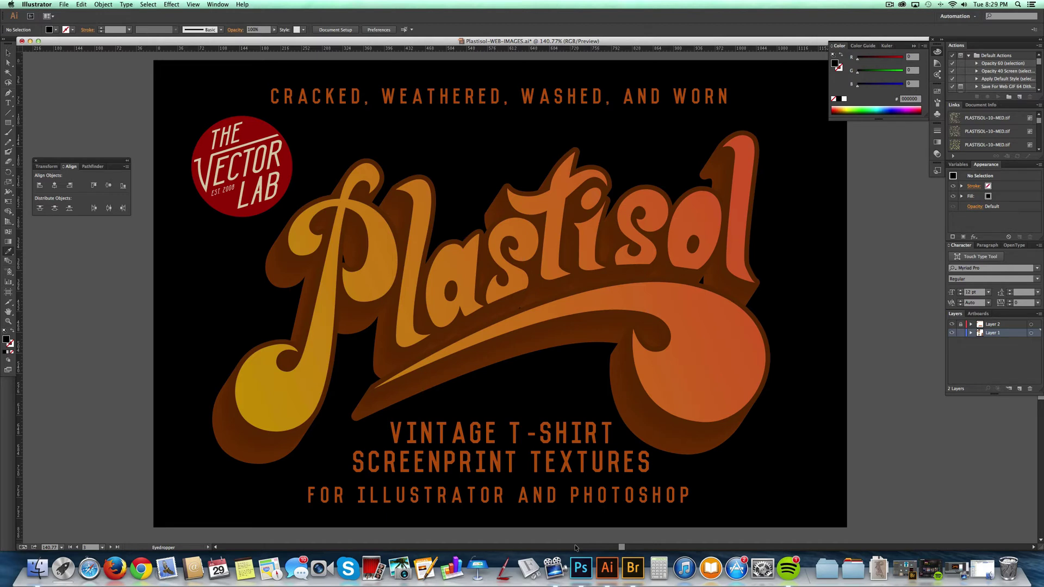
Place PLASTISOL-9-MED.tif and drag it large across the dark Plastisol artwork.
click(63, 4)
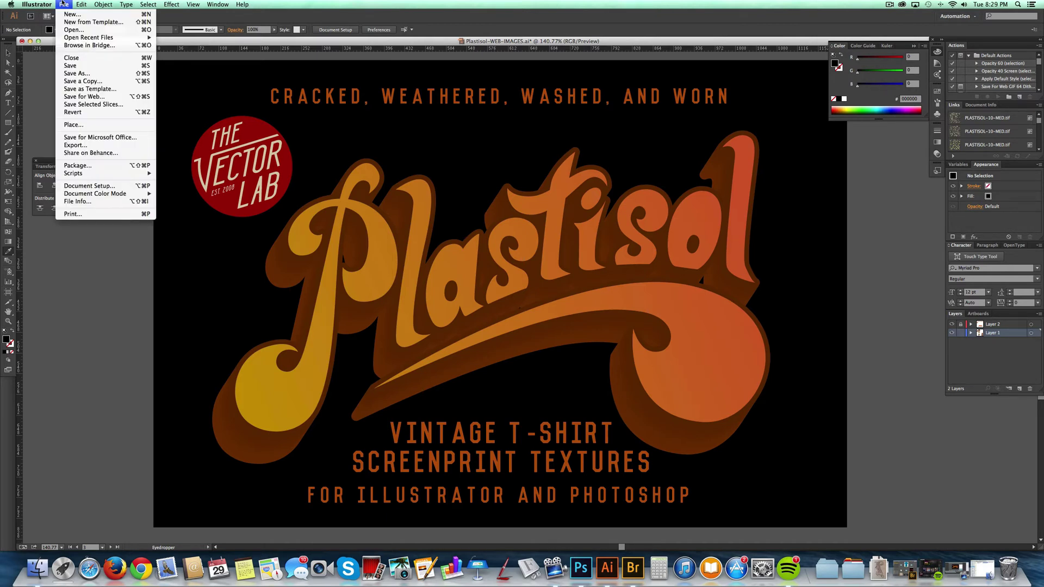
click(99, 129)
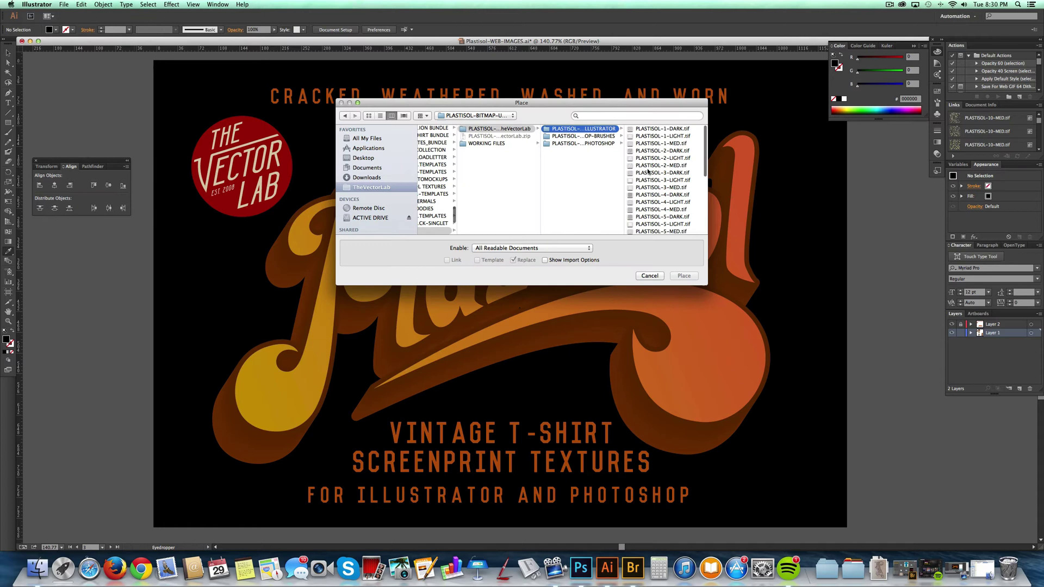
scroll(648, 172, down, 5)
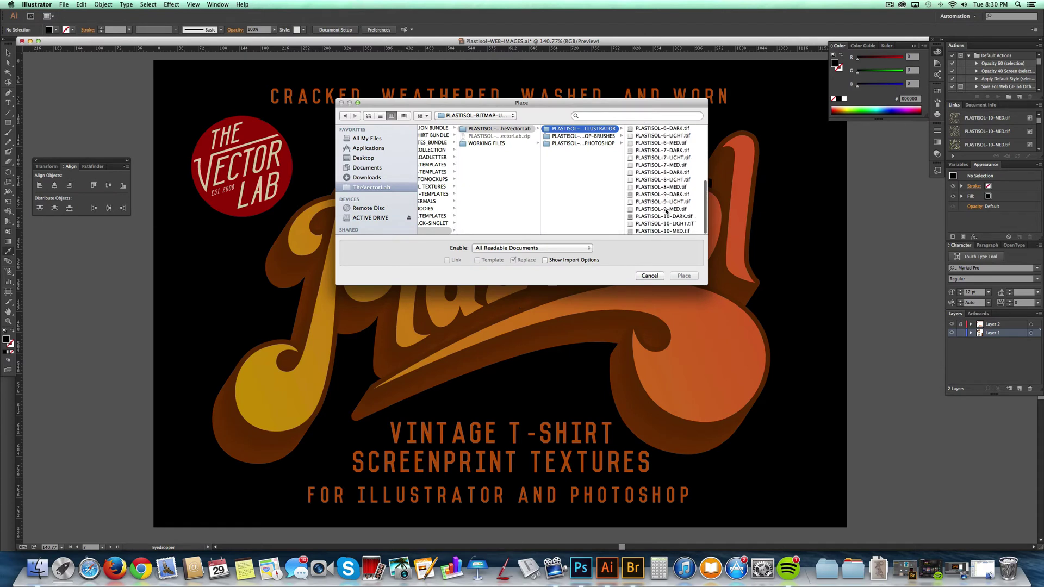
click(667, 209)
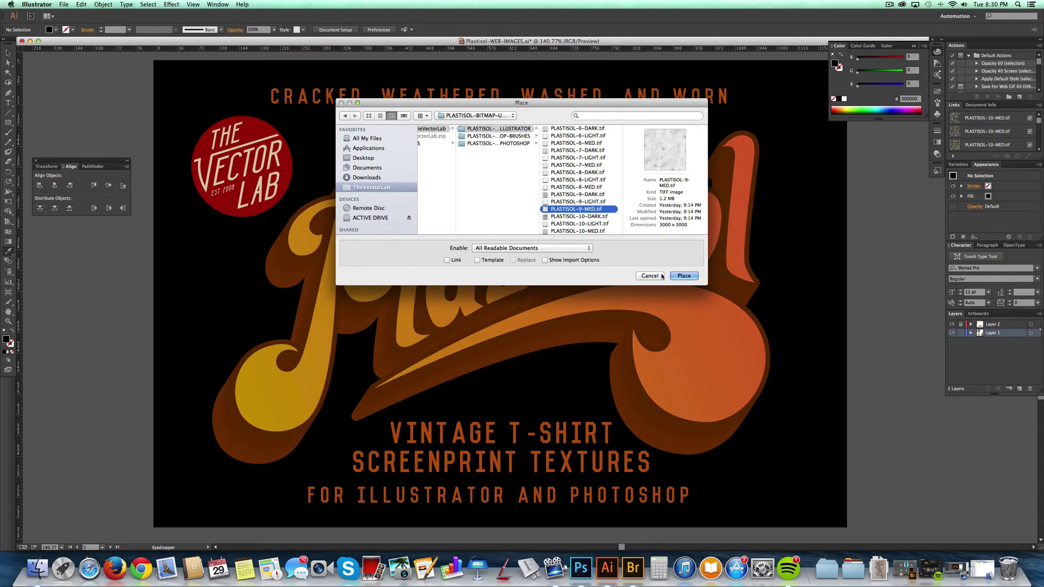
click(684, 276)
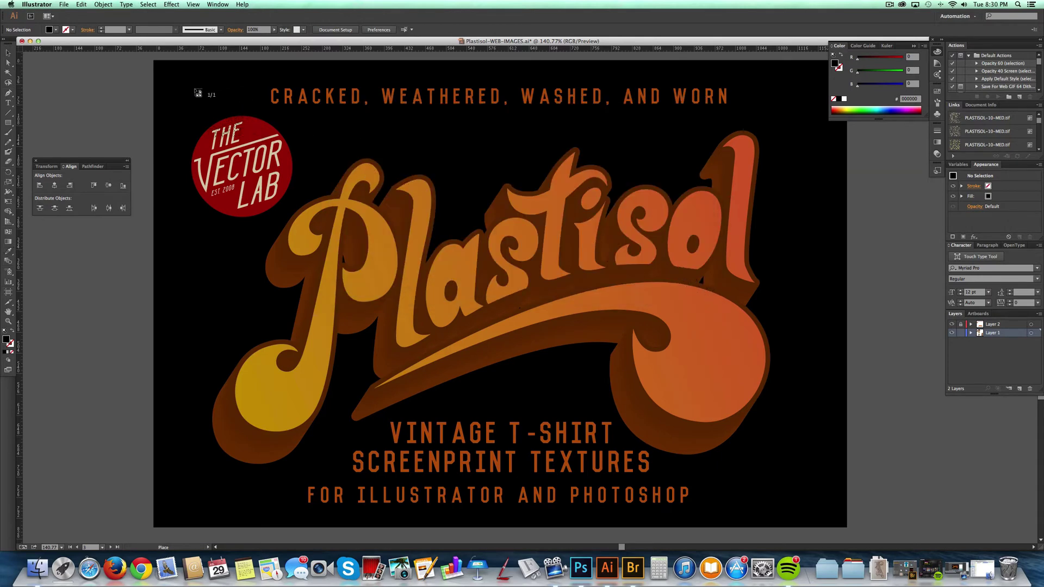
drag(193, 90, 784, 275)
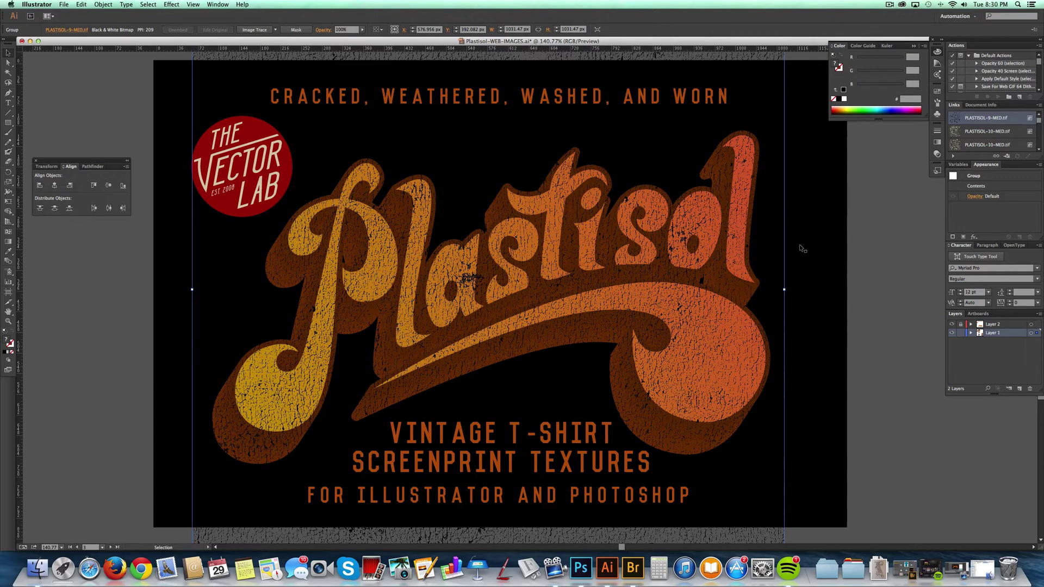
Pan down to the surf Plastisol artboard and centre it in the view.
click(8, 311)
drag(505, 483, 526, 181)
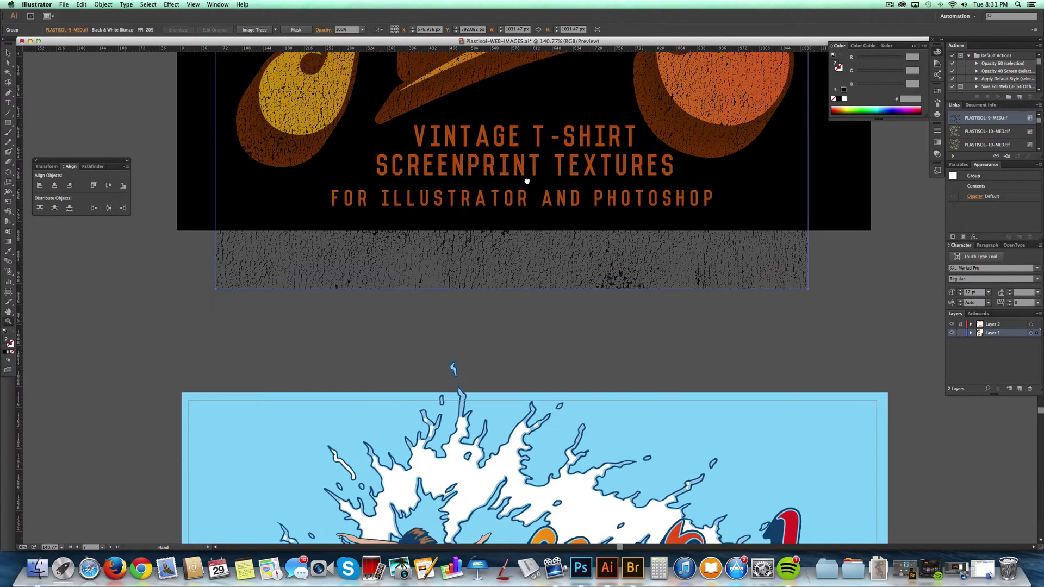
drag(511, 444, 524, 181)
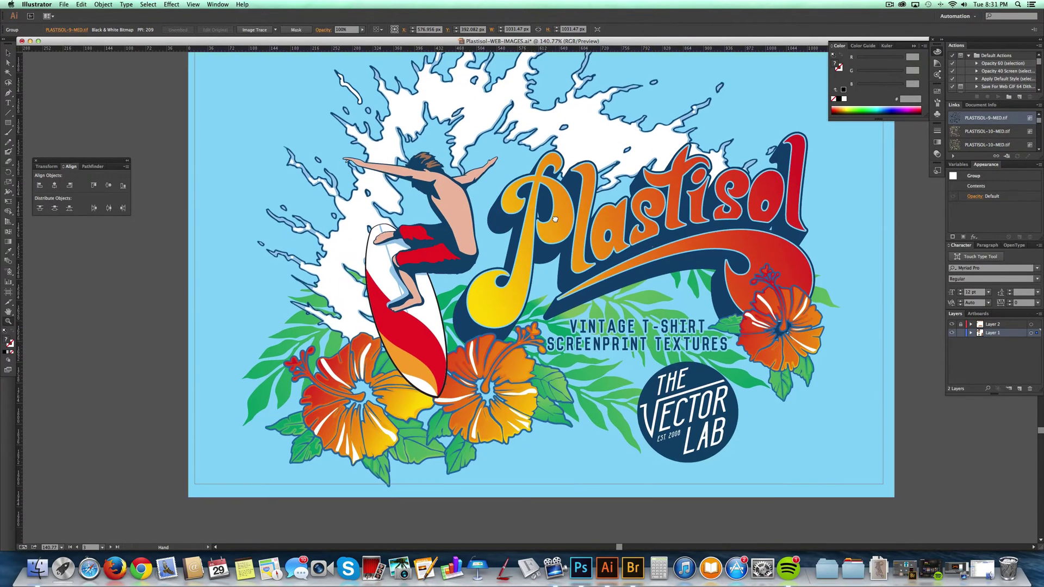
drag(554, 218, 545, 258)
key(z)
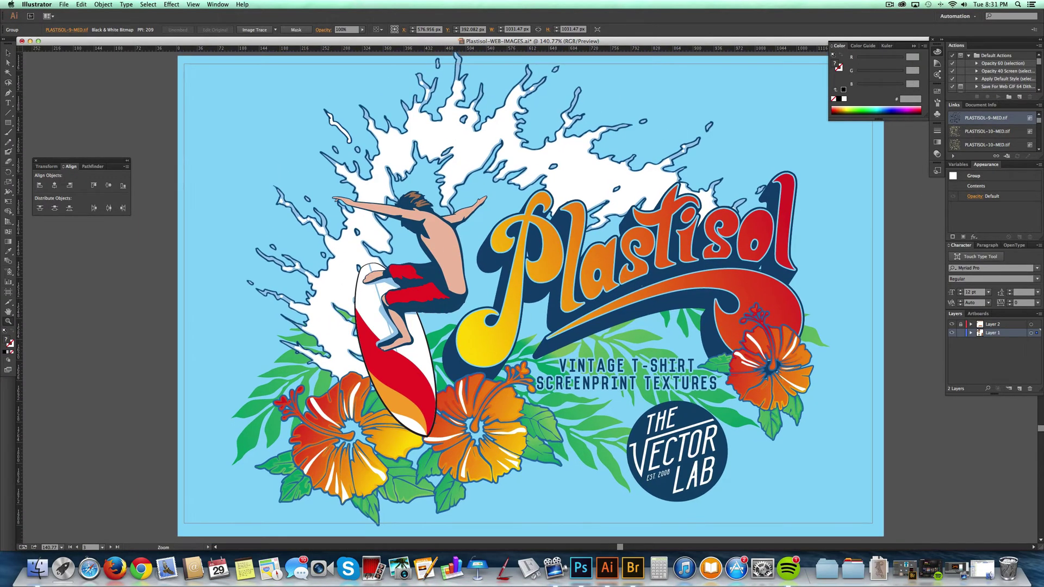
click(8, 53)
drag(188, 132, 953, 380)
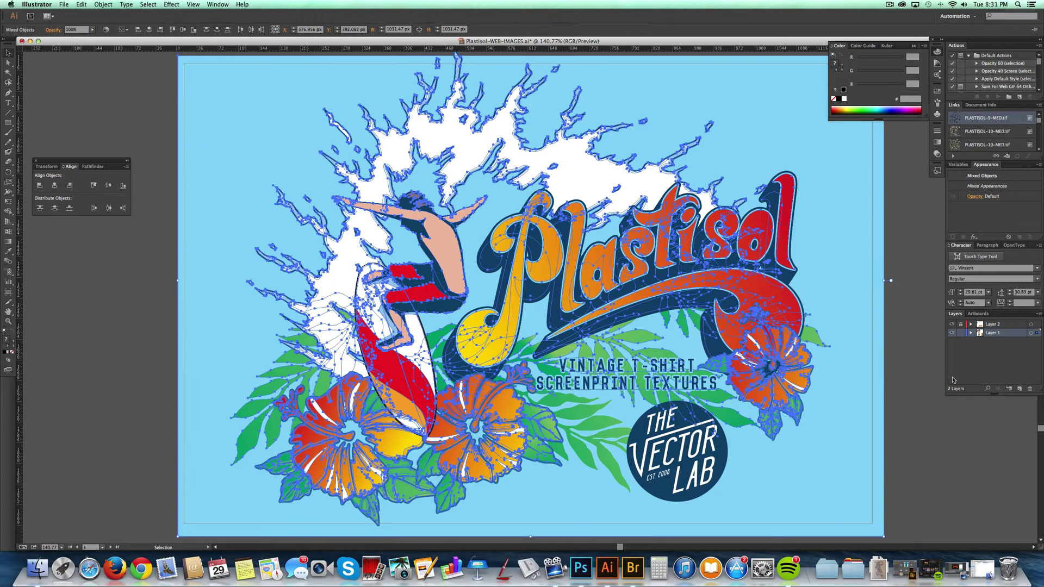
click(681, 352)
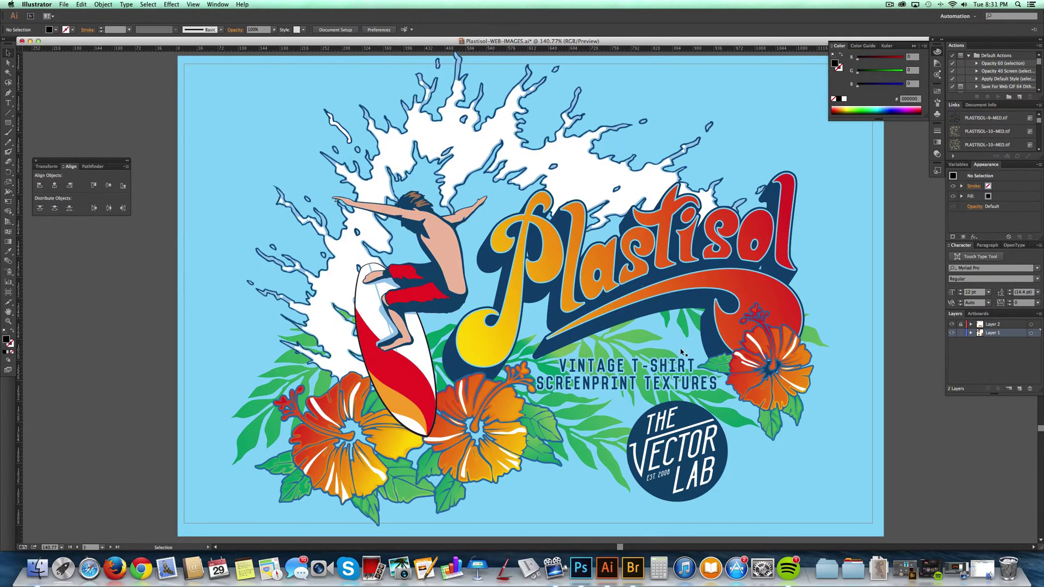
Choose PLASTISOL-1-MED.tif in File > Place and confirm it for placing.
click(64, 4)
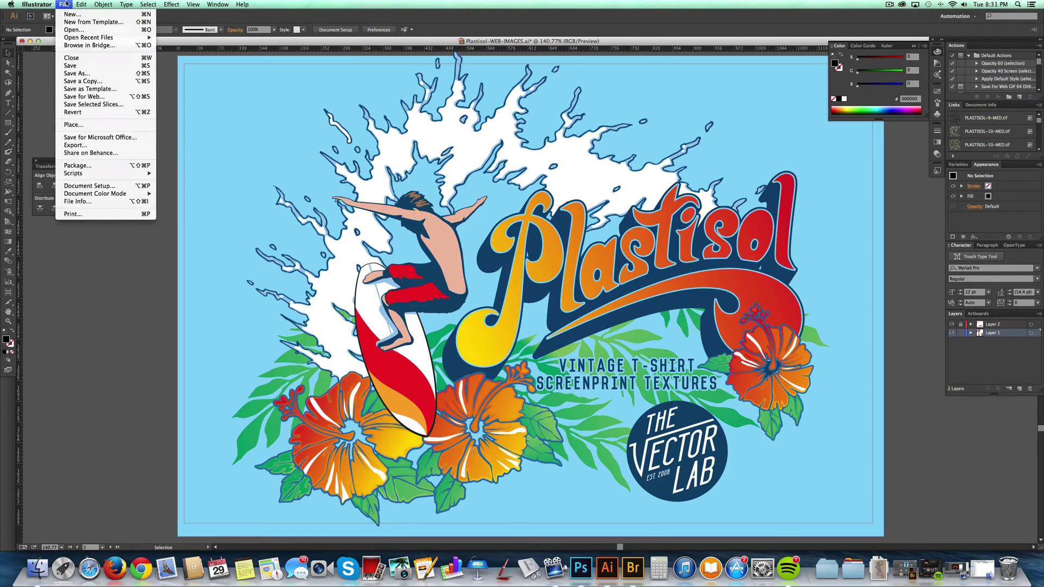
click(103, 125)
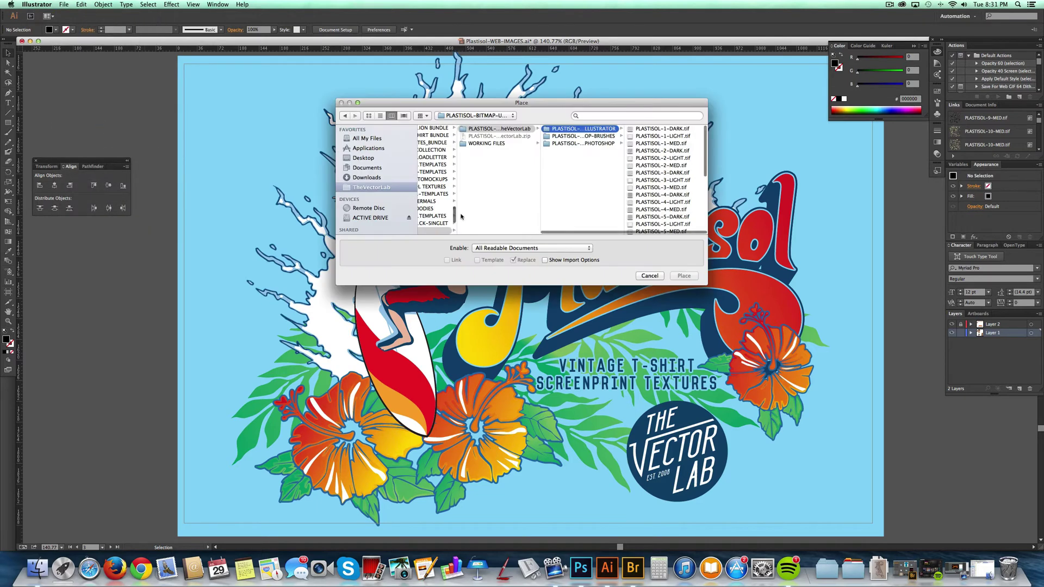
click(672, 144)
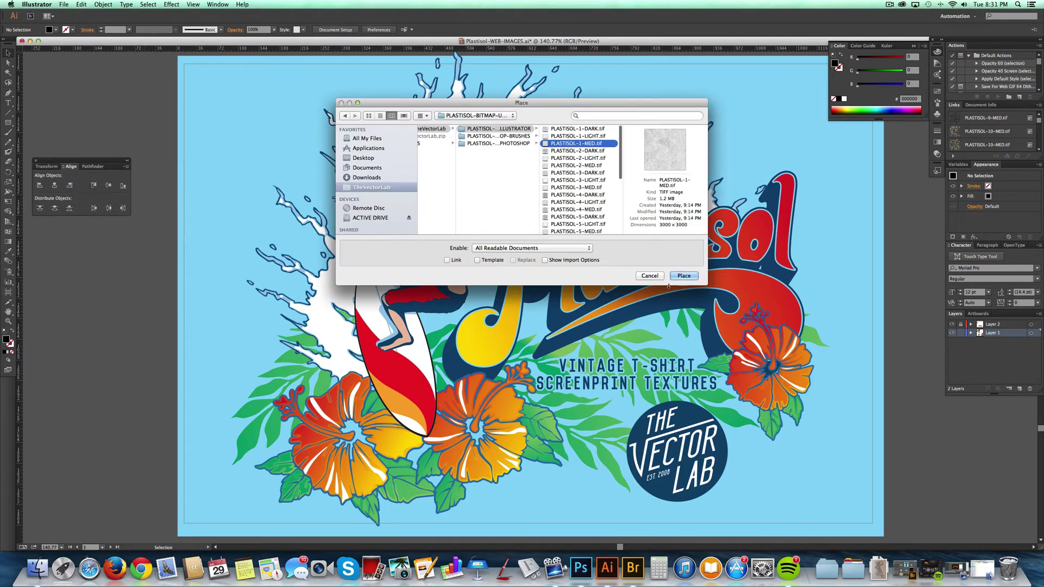
click(683, 275)
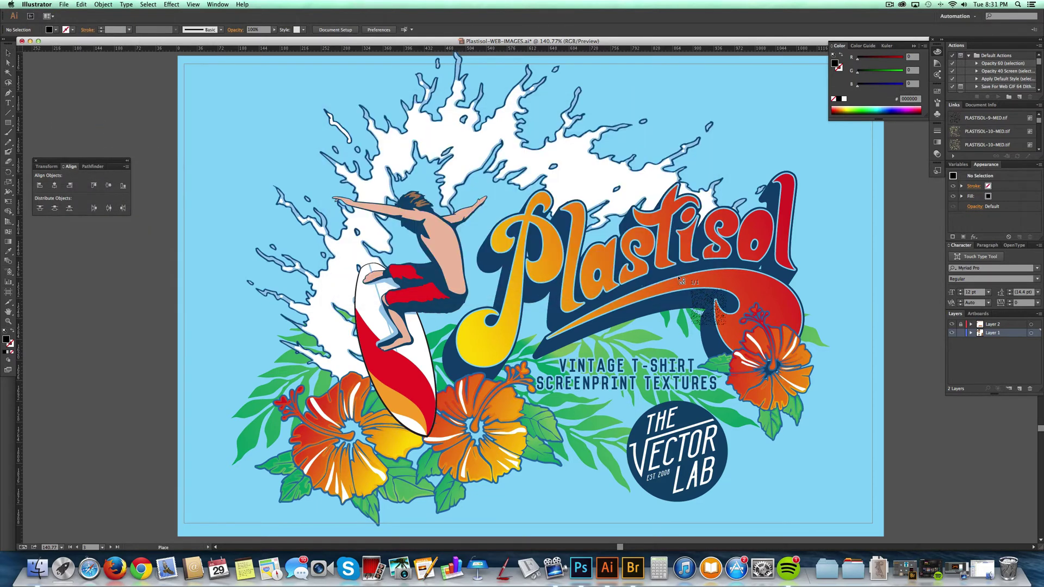
Drop the PLASTISOL-1-MED texture and enlarge it to cover the surf artwork.
click(268, 113)
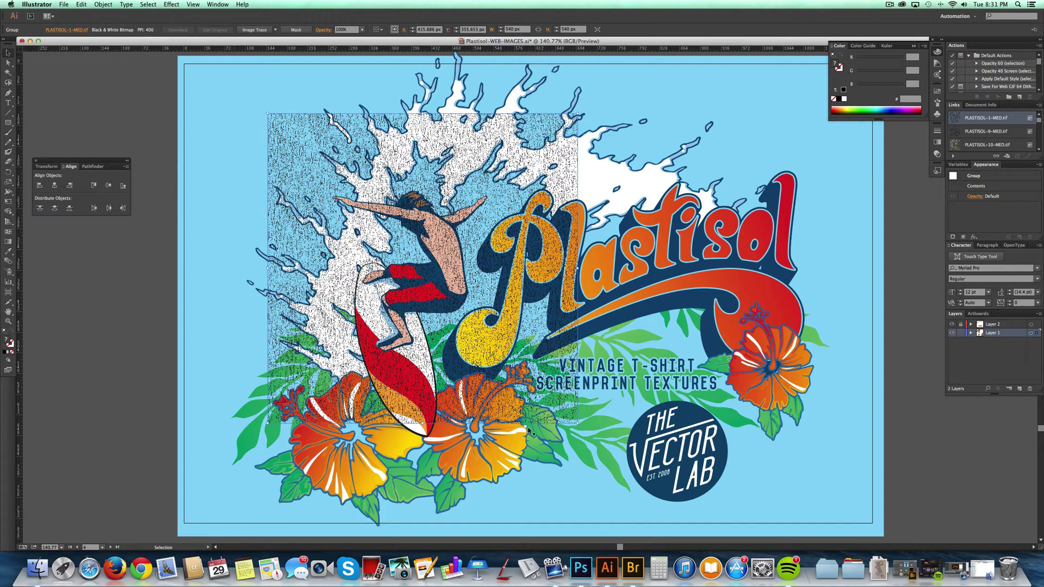
drag(579, 426, 677, 523)
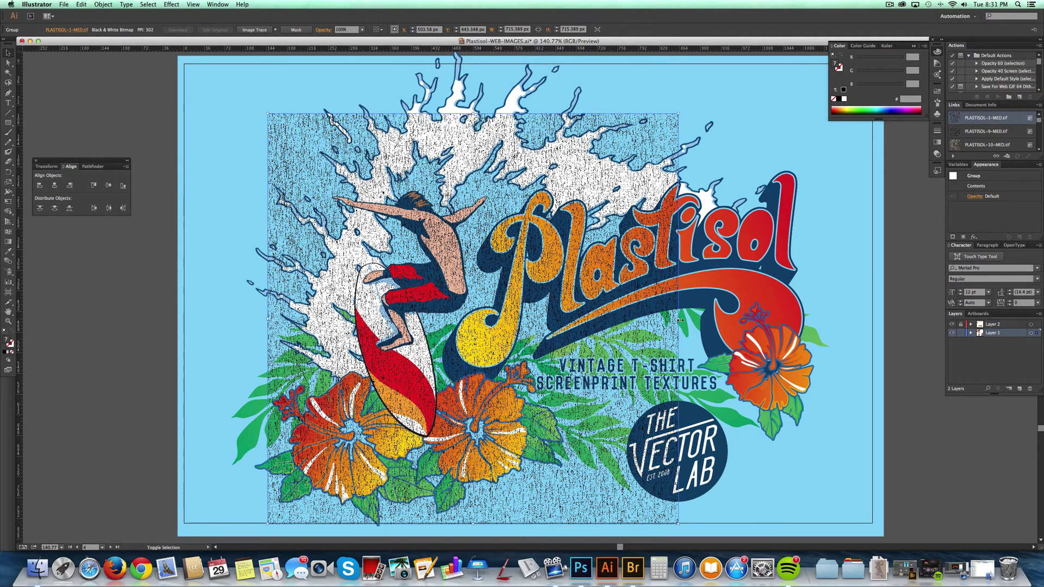
drag(677, 325, 771, 273)
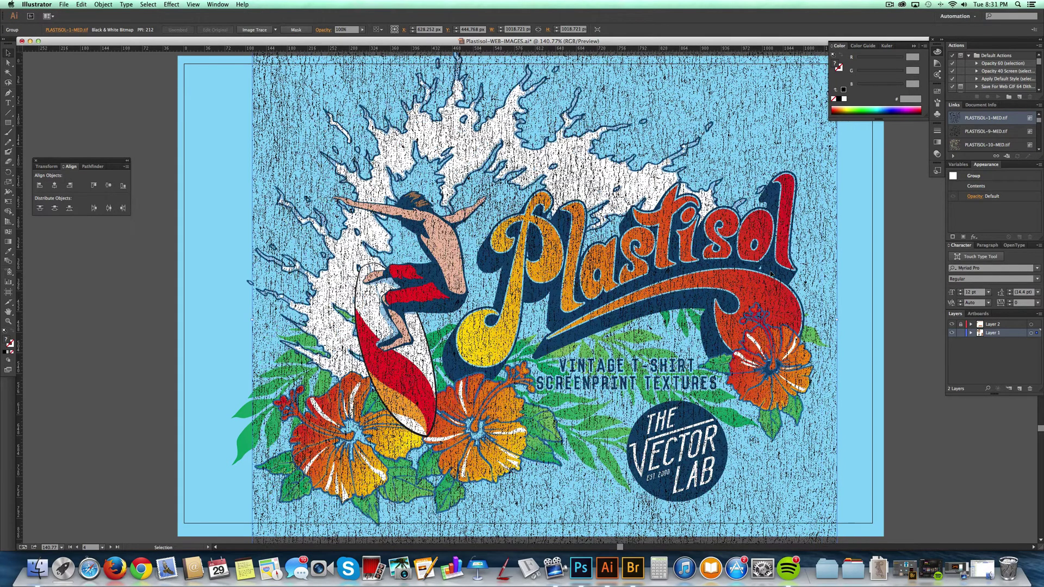
Recolour the texture with the light-blue background and extend its left edge.
click(8, 251)
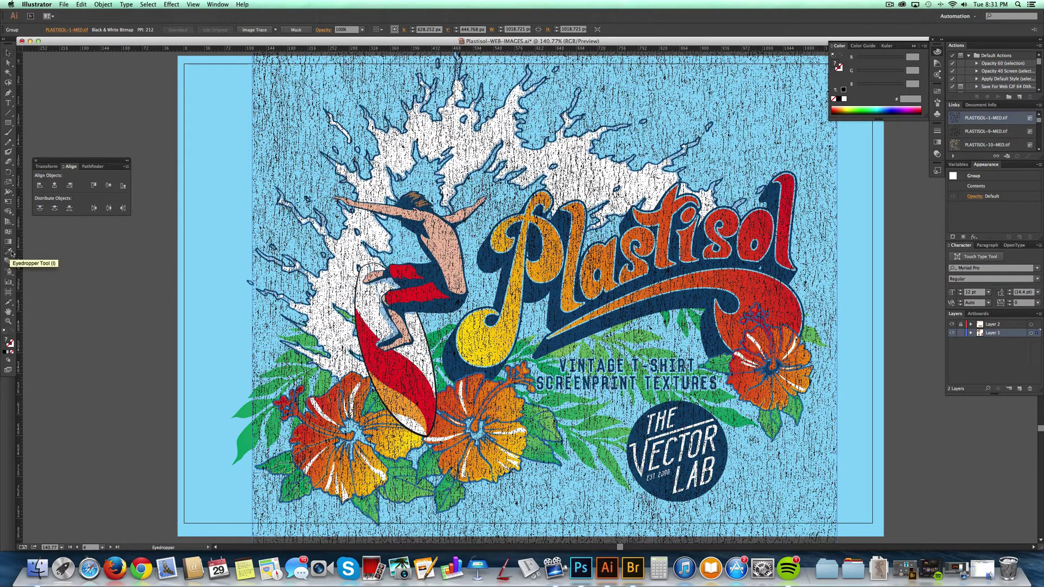
click(212, 251)
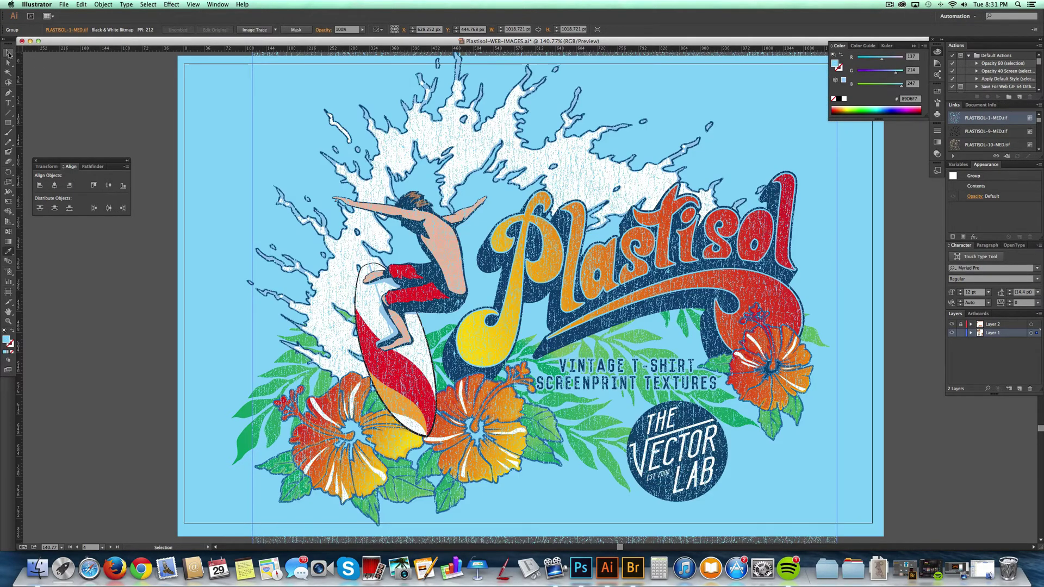
key(v)
drag(252, 319, 215, 320)
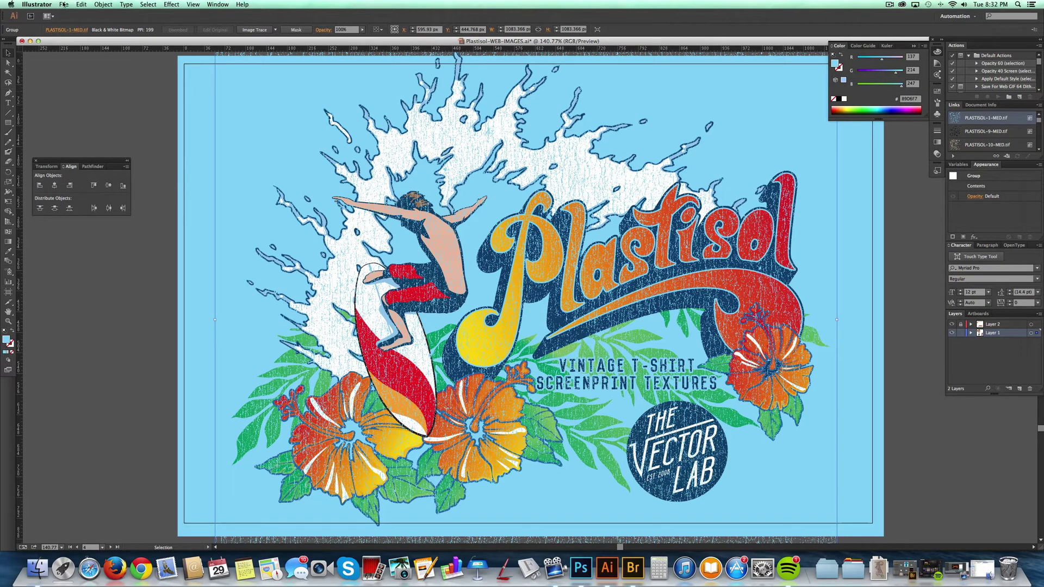
click(66, 4)
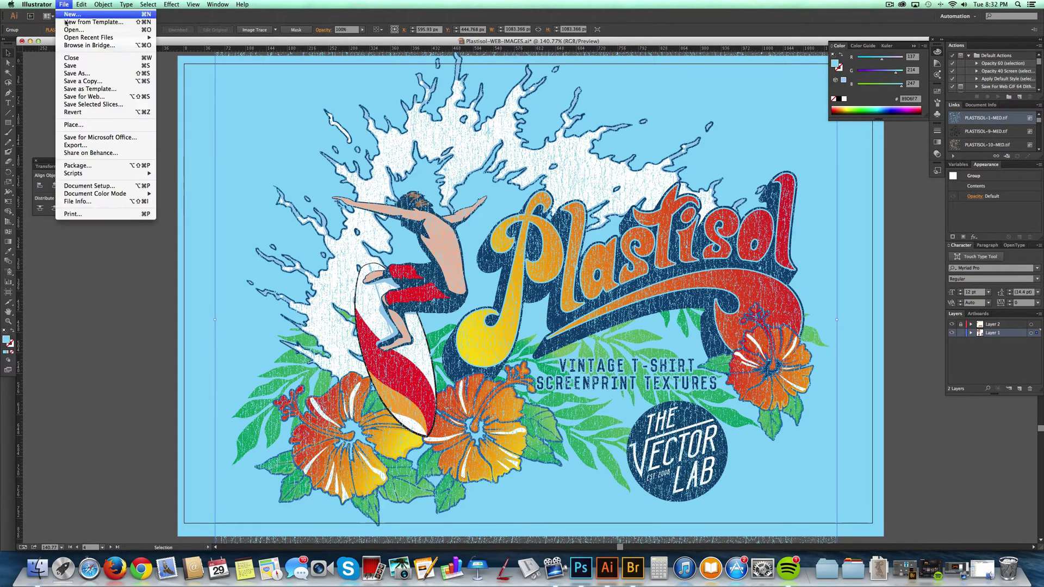
click(106, 96)
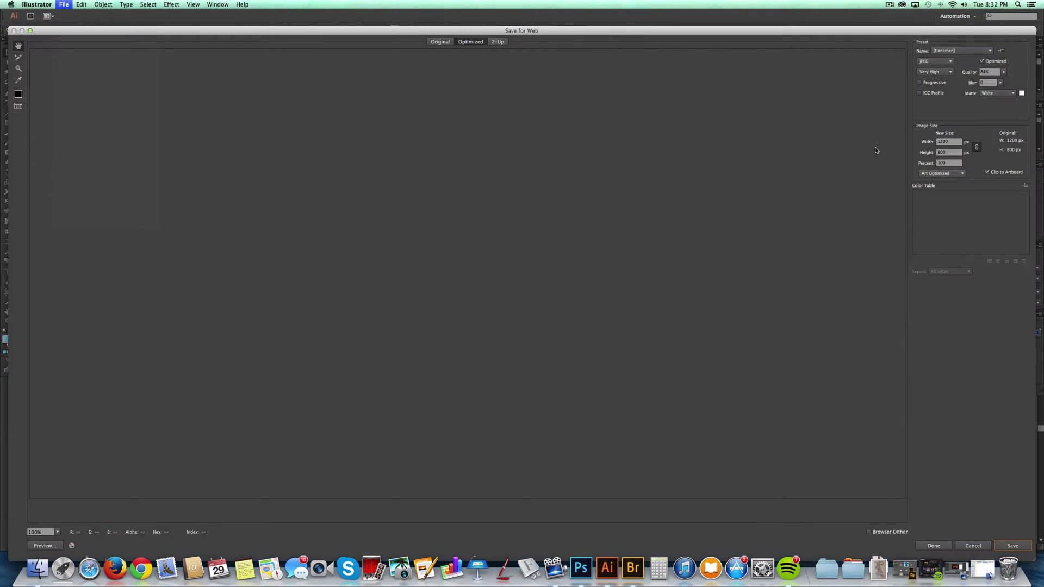
click(951, 163)
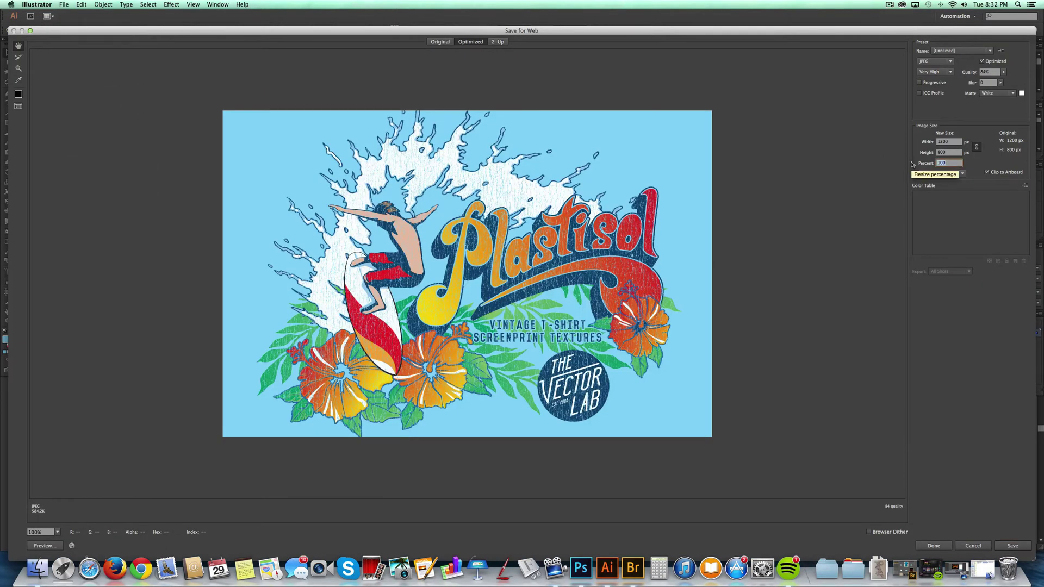
text(200)
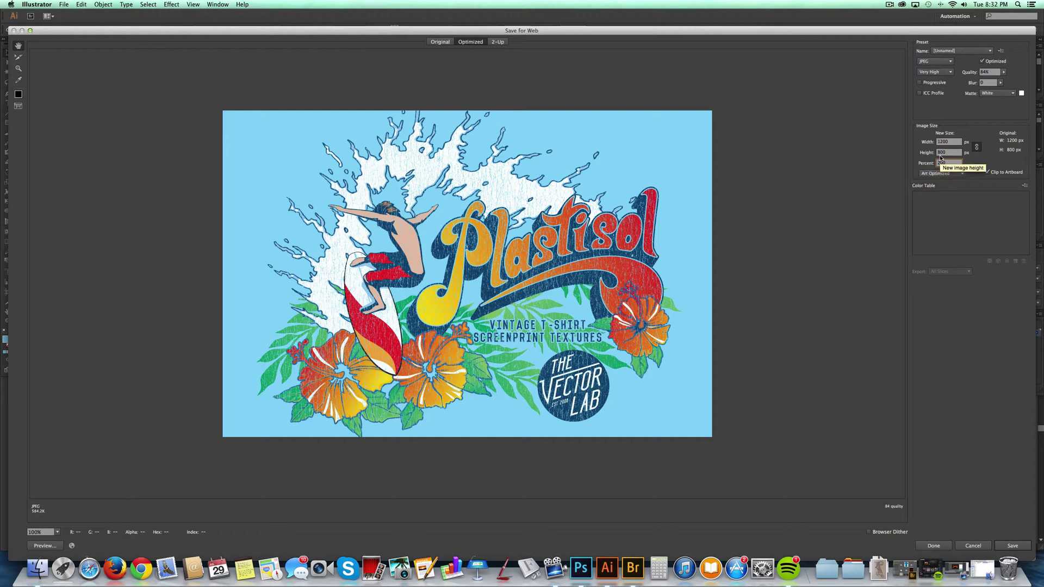
click(949, 141)
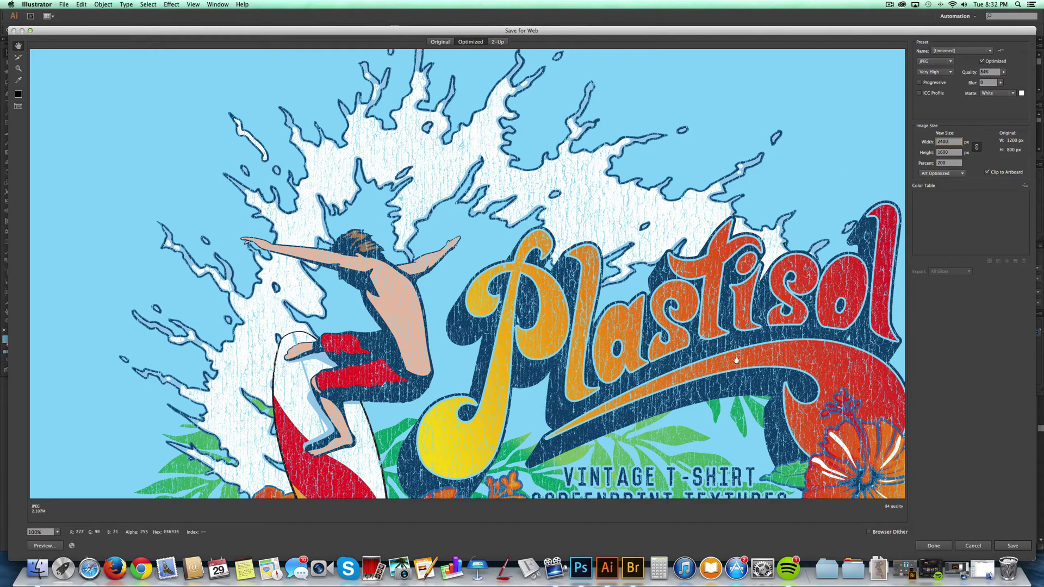
drag(727, 367, 697, 389)
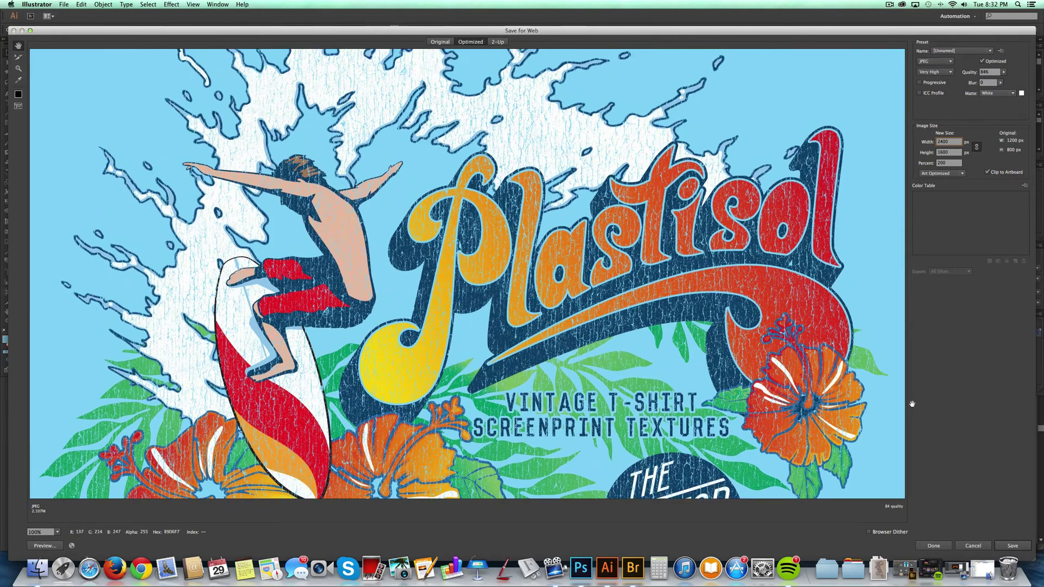
click(965, 545)
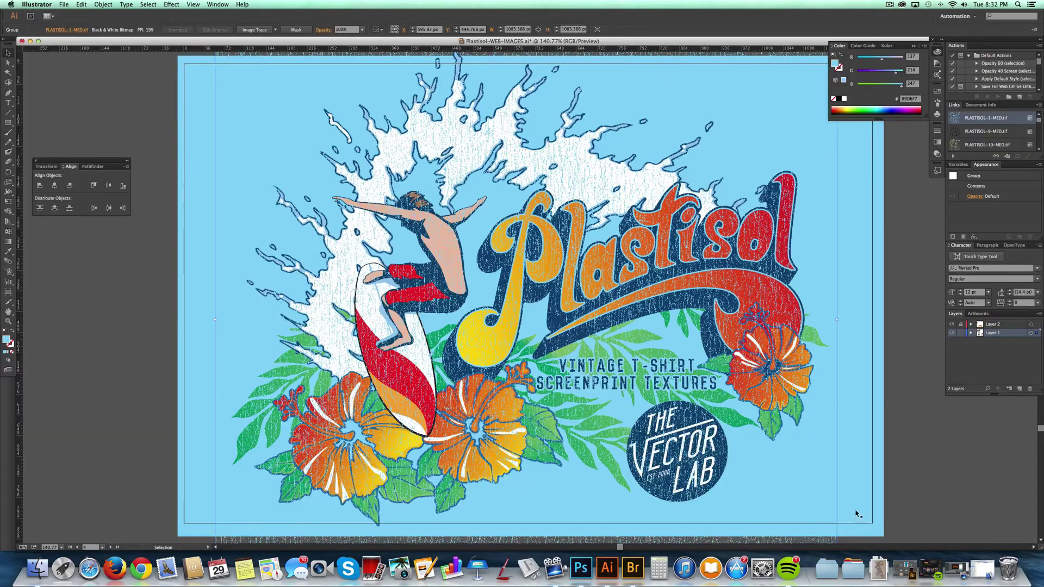
Check the surf-truck Layer 1 and Background visibility in Photoshop, then select Layer 1.
click(581, 569)
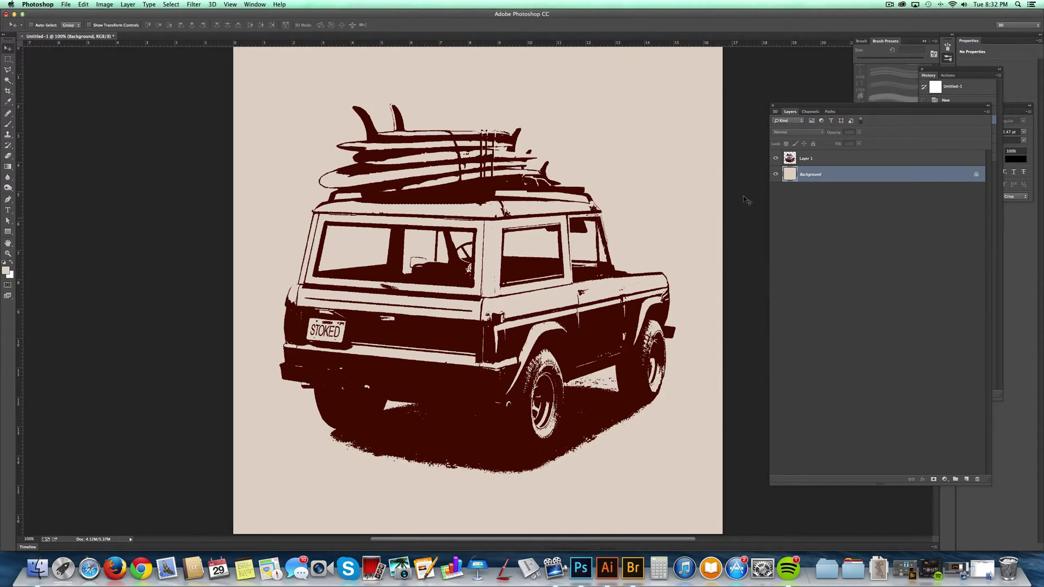
click(775, 158)
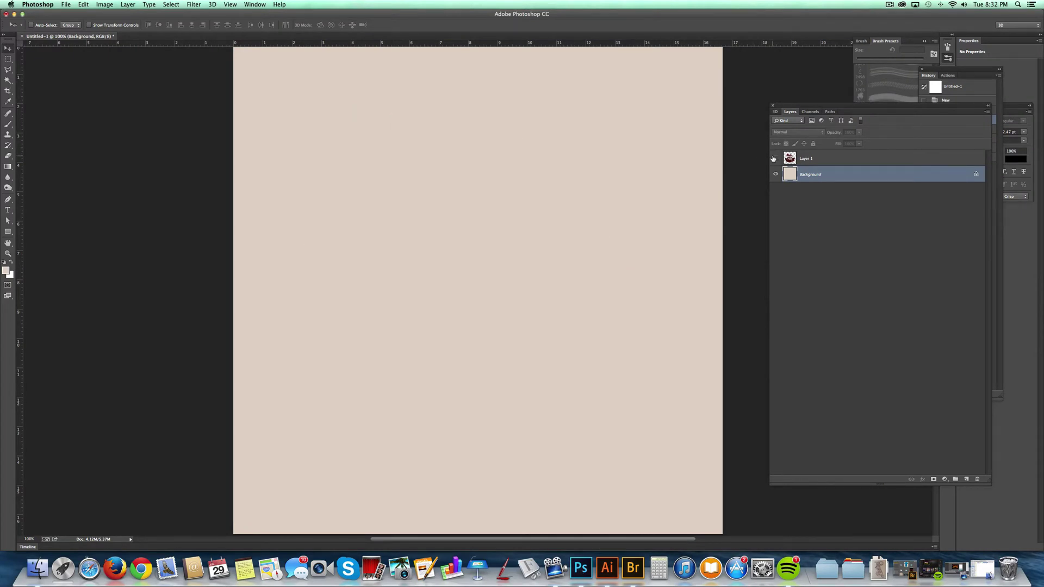
click(775, 158)
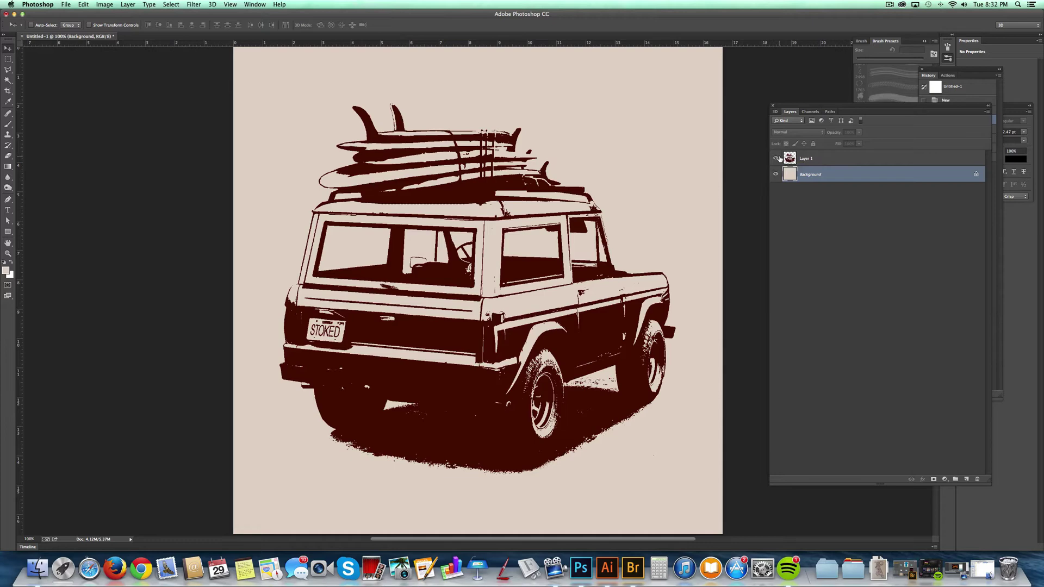
click(775, 159)
click(774, 158)
click(776, 174)
click(775, 174)
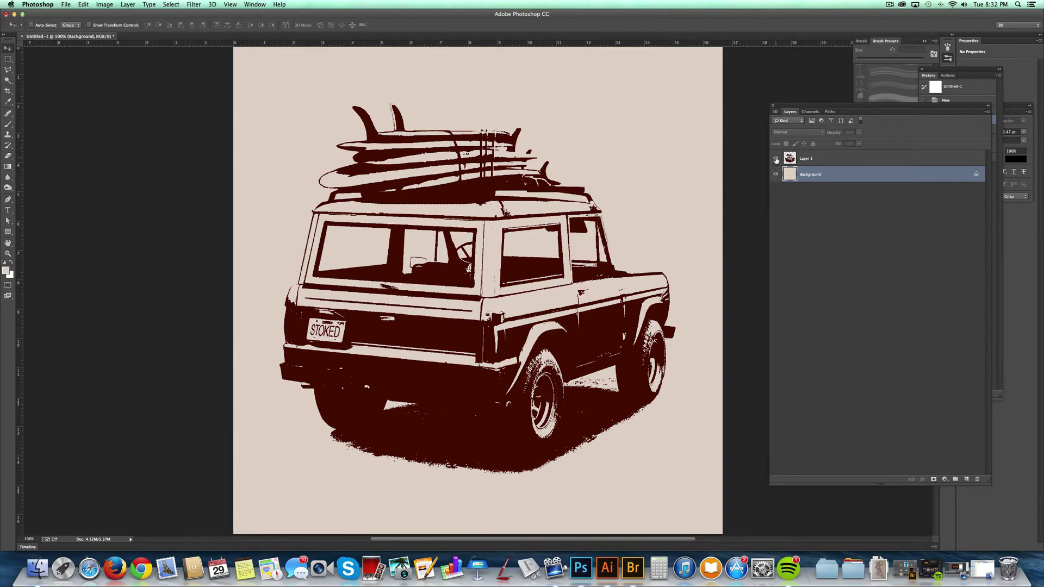
click(829, 160)
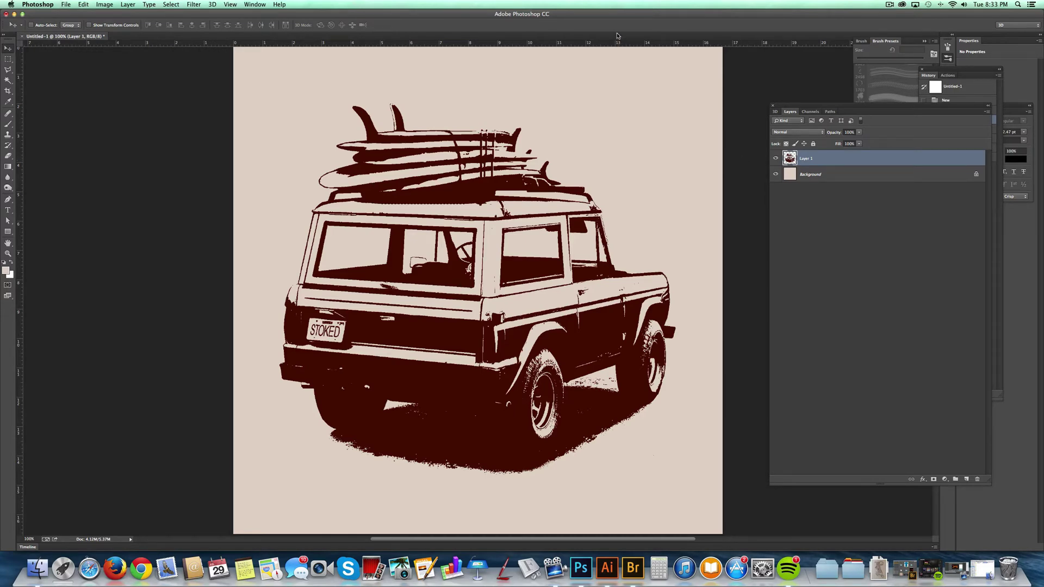
Open the PLASTISOL desktop folder, enlarge its window and enter PLASTISOL-PHOTOSHOP-BRUSHES.
key(F11)
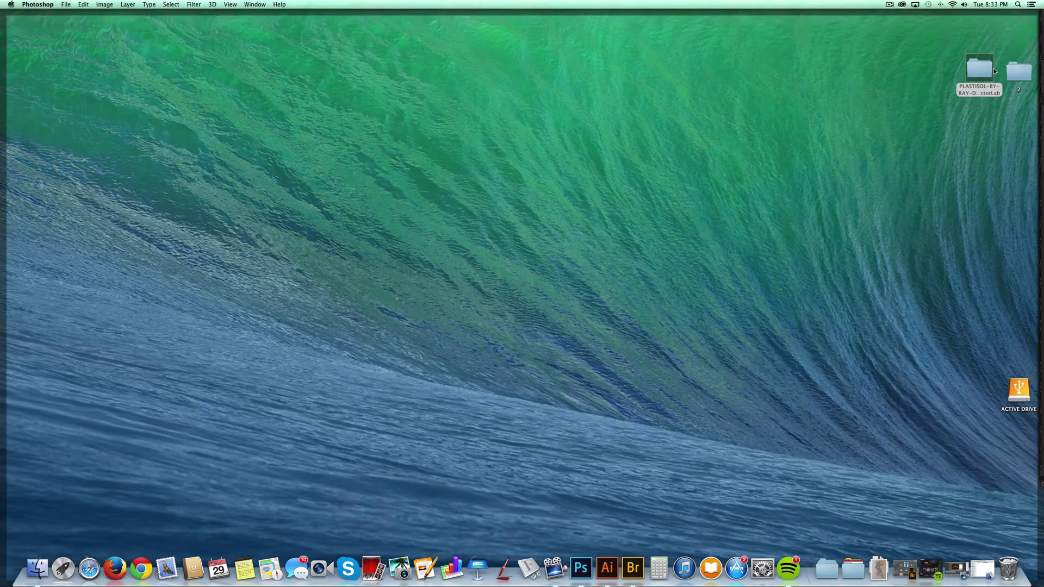
double_click(976, 70)
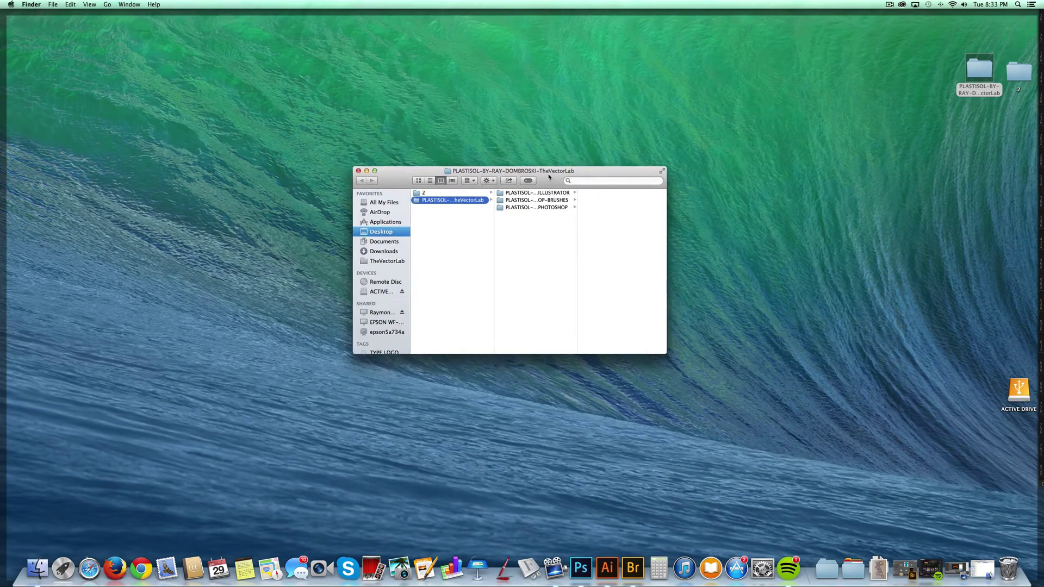
drag(548, 174, 452, 90)
drag(570, 275, 652, 348)
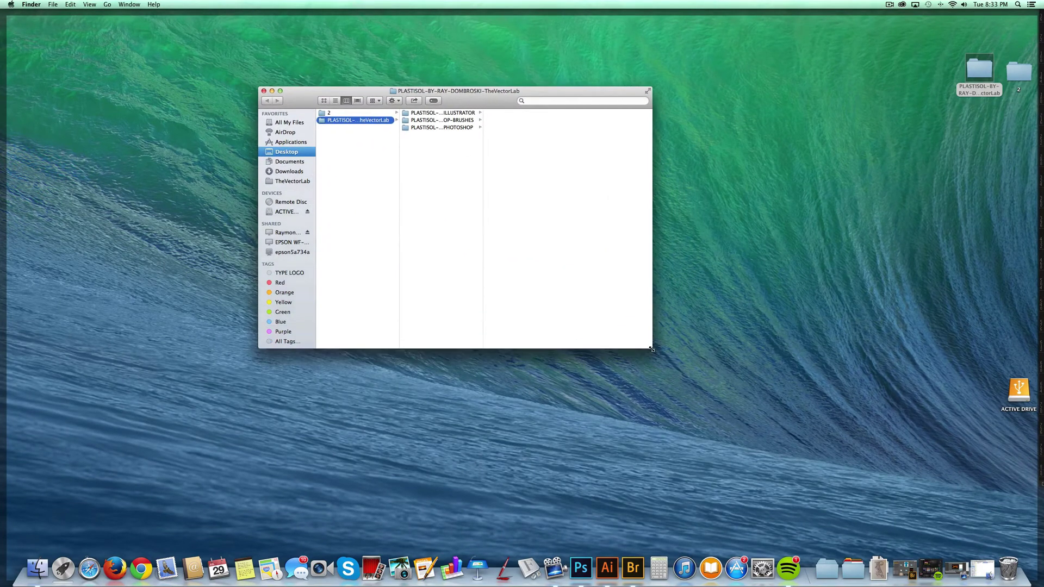
double_click(481, 341)
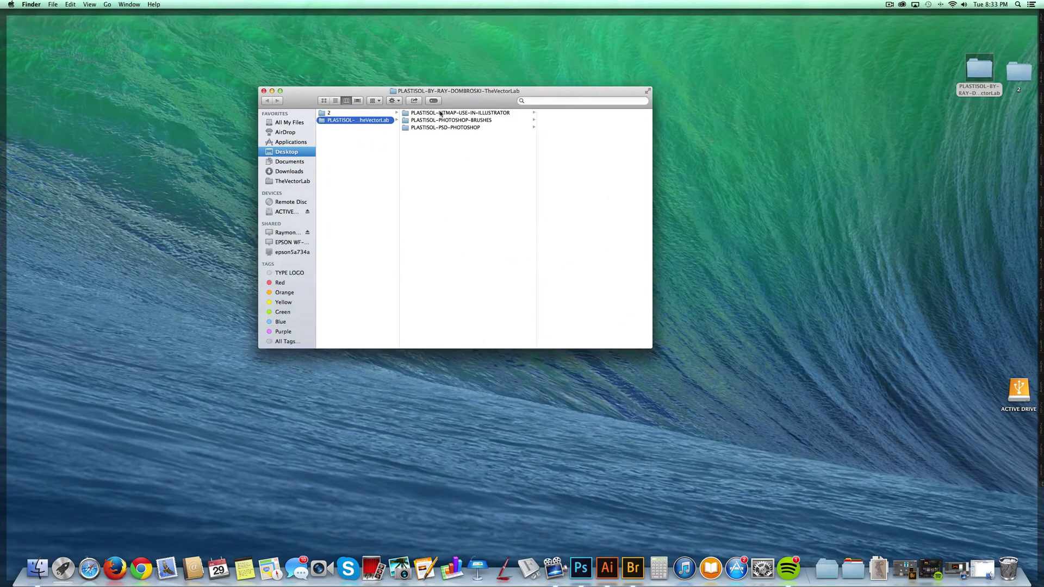
click(466, 121)
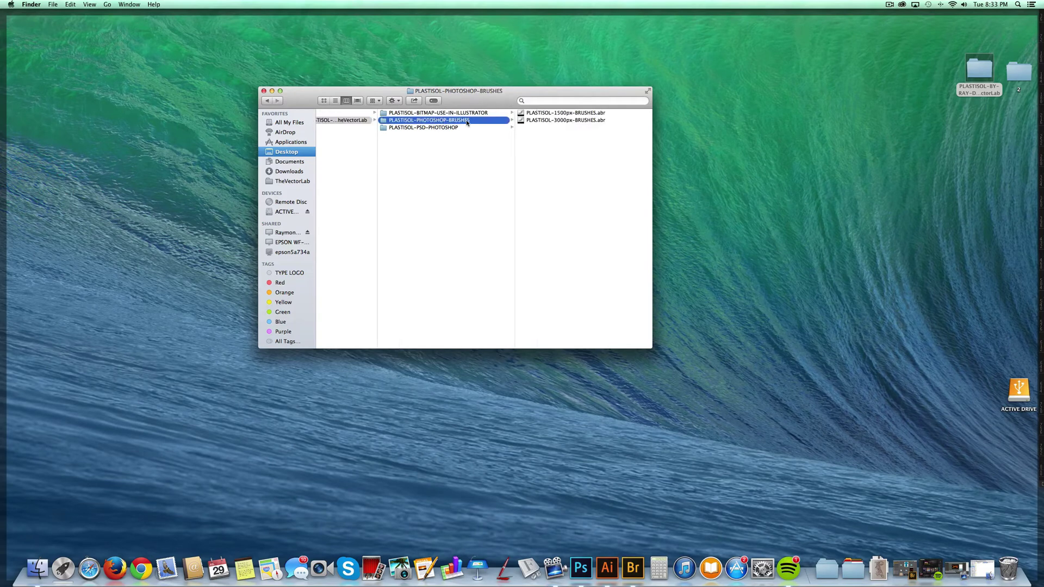
Load PLASTISOL-1500px-BRUSHES.abr, then add a Reveal All layer mask to Layer 1.
double_click(563, 113)
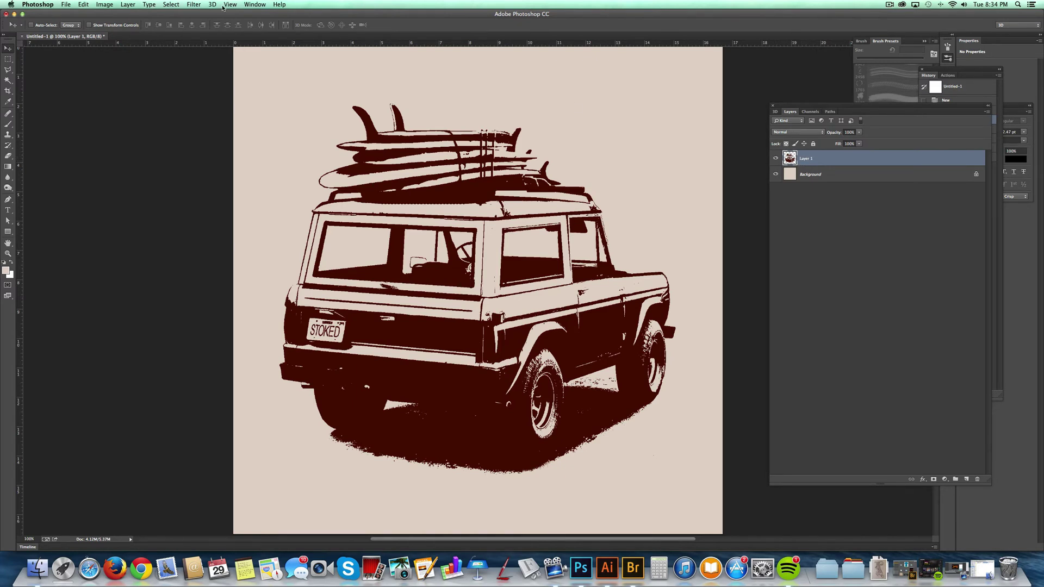
click(137, 4)
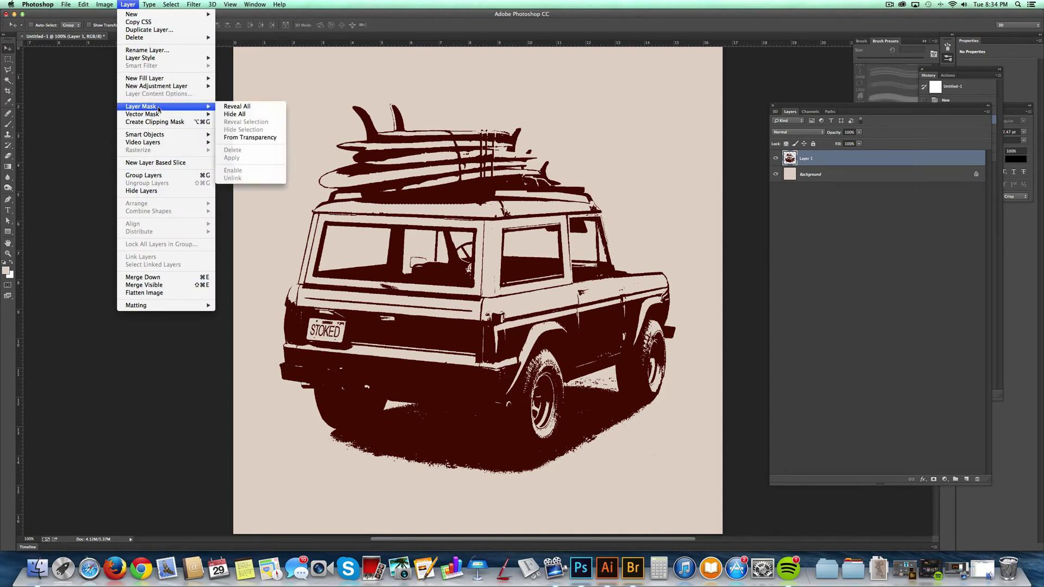
click(234, 106)
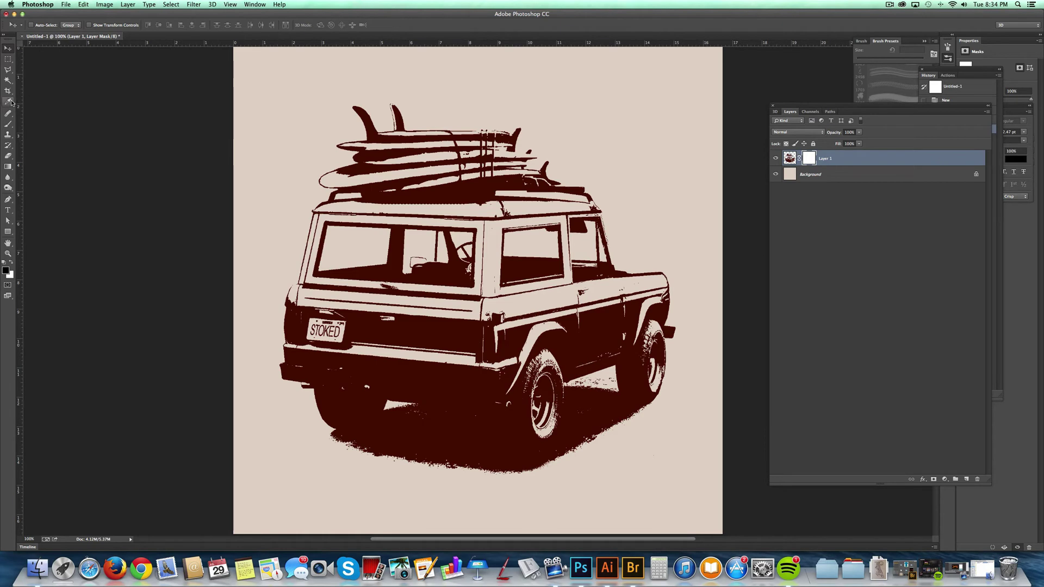
Select the Brush tool and pick a 1500 px Plastisol preset from Brush Presets.
click(8, 124)
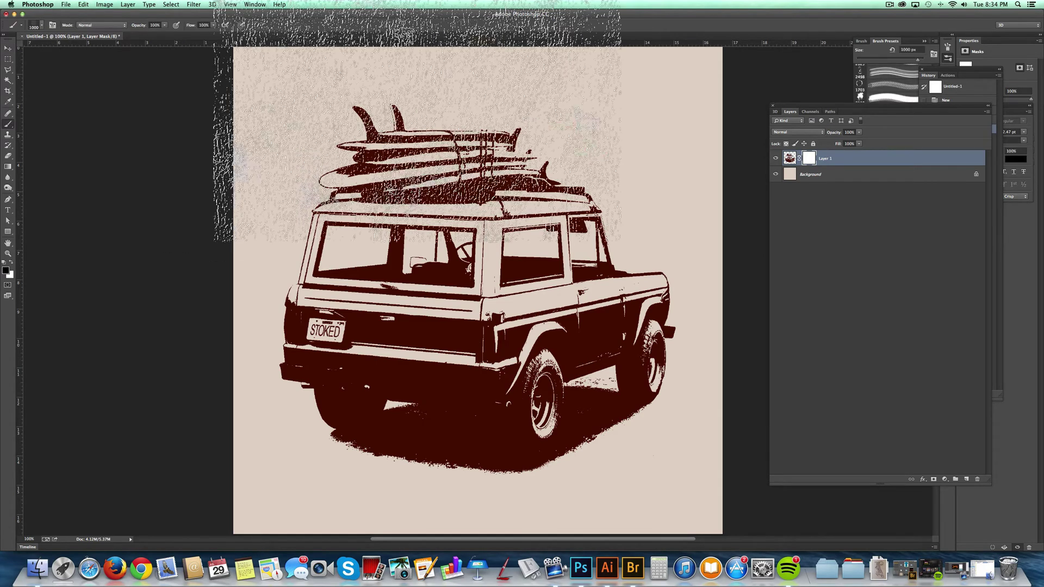
click(927, 59)
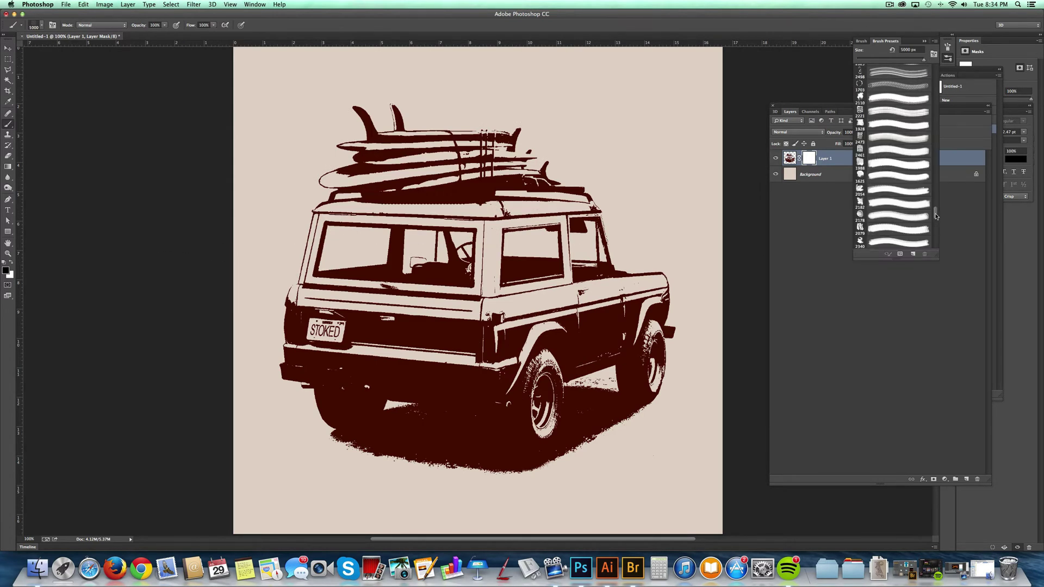
scroll(936, 222, down, 3)
scroll(936, 221, down, 10)
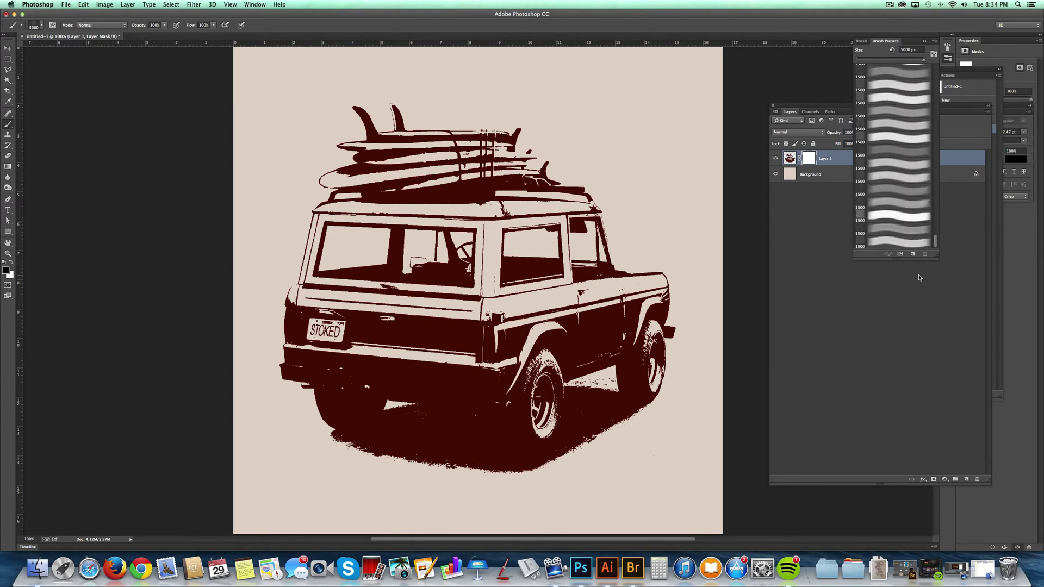
drag(936, 258, 933, 404)
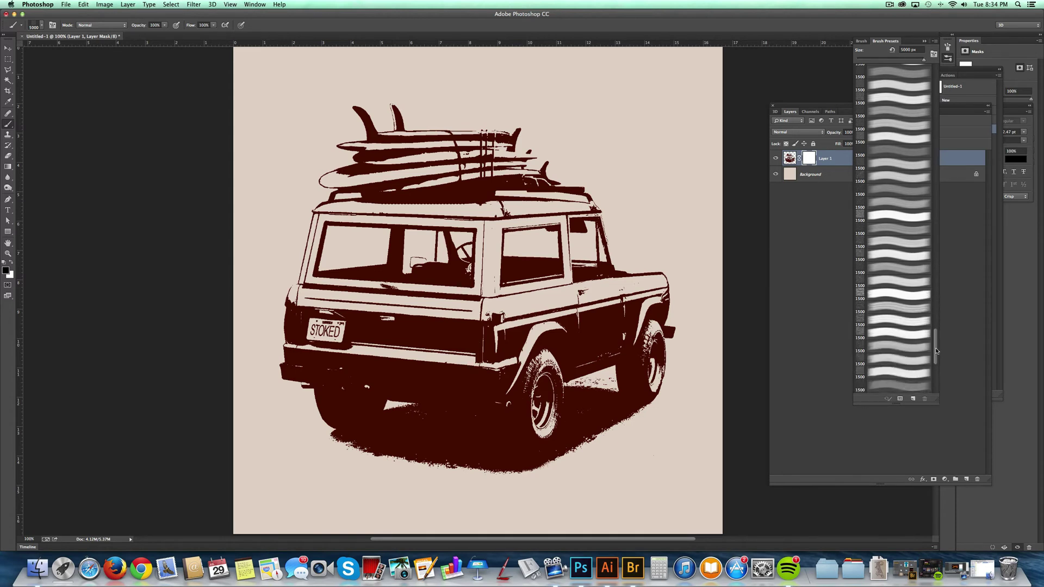
scroll(936, 365, down, 2)
drag(935, 366, 934, 383)
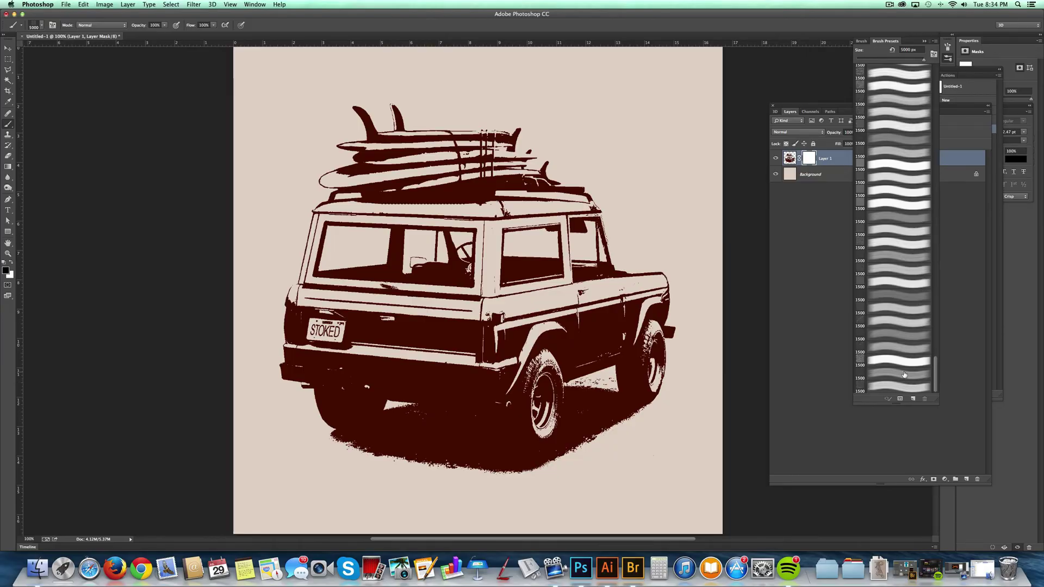
click(892, 387)
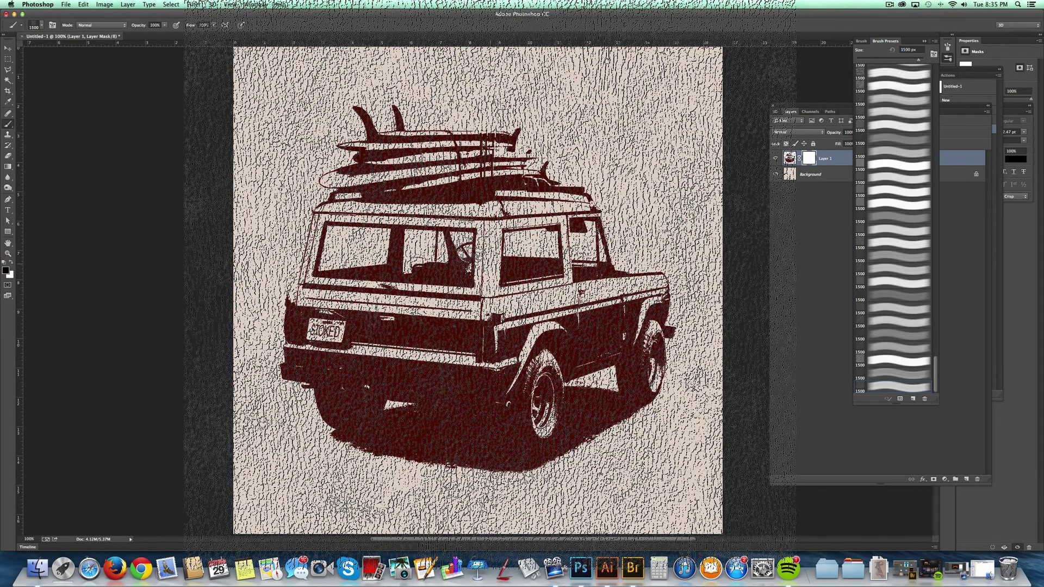
Stamp an 1100 px Plastisol brush once into Layer 1's mask, then pick another preset at 1100 px.
key(bracketleft)
key(bracketleft)
key(bracketleft)
key(bracketleft)
key(bracketleft)
key(bracketleft)
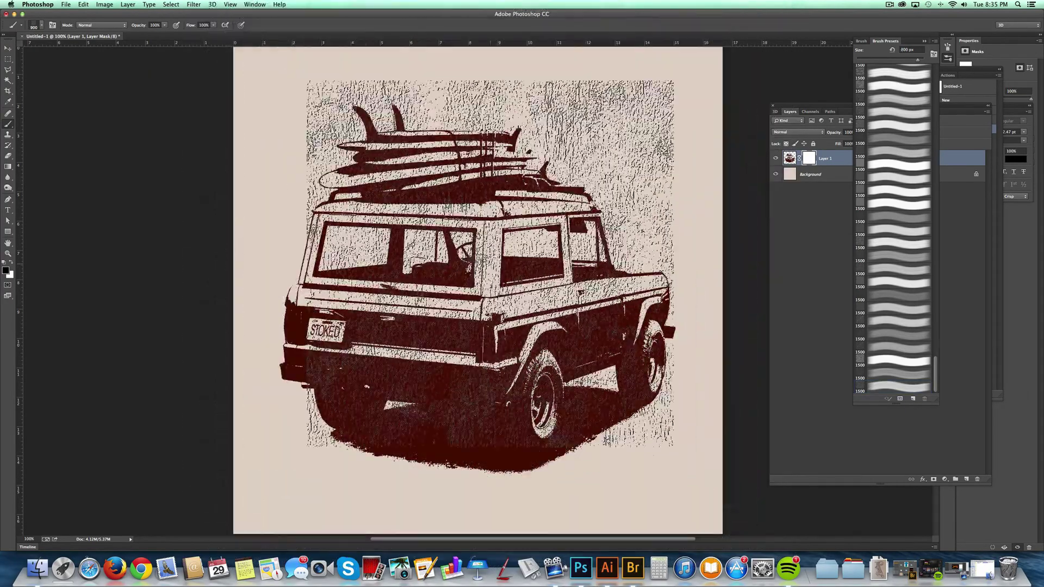
key(bracketright)
key(bracketright)
key(bracketright)
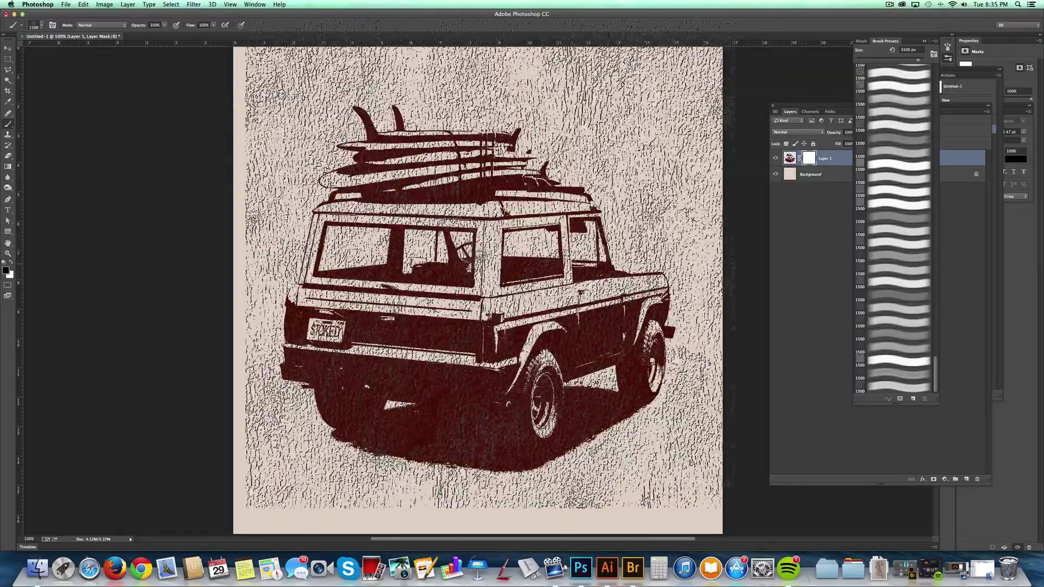
key(bracketleft)
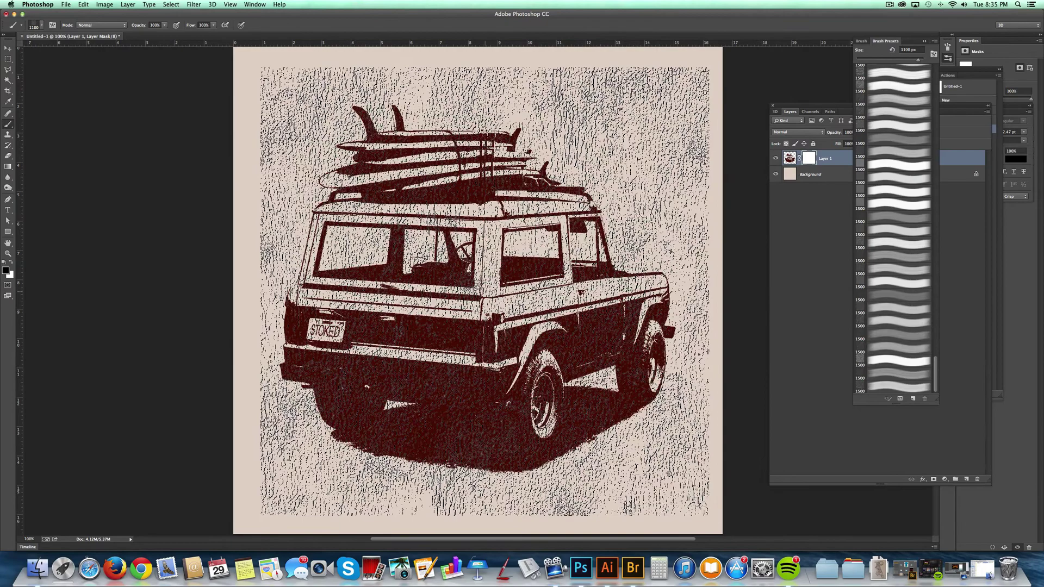
click(469, 283)
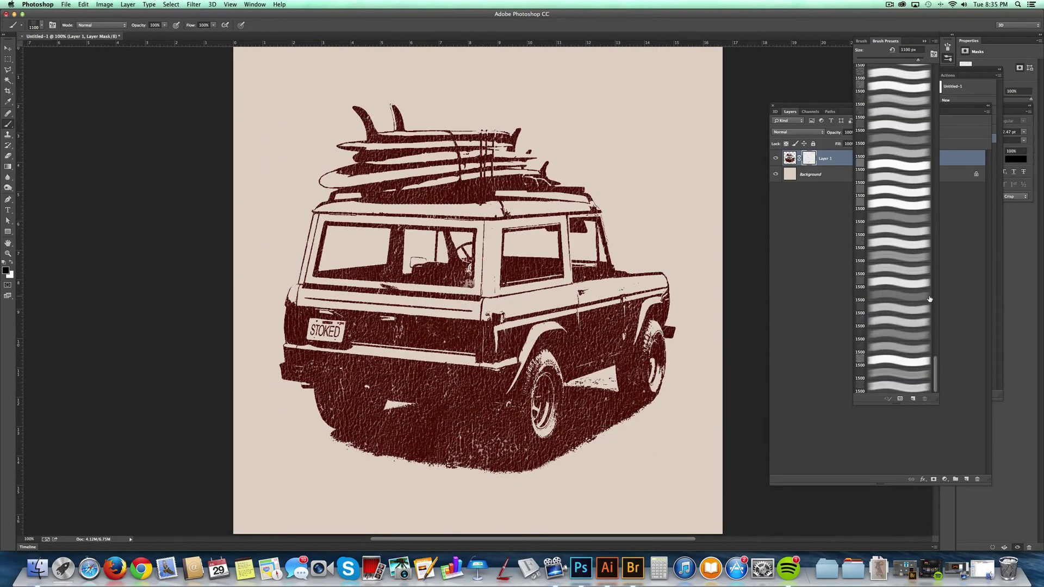
click(930, 299)
key(bracketleft)
key(bracketleft)
key(bracketleft)
key(bracketleft)
Colorize the Background layer with Hue/Saturation at Hue 45, Saturation 69, Lightness -29.
click(808, 173)
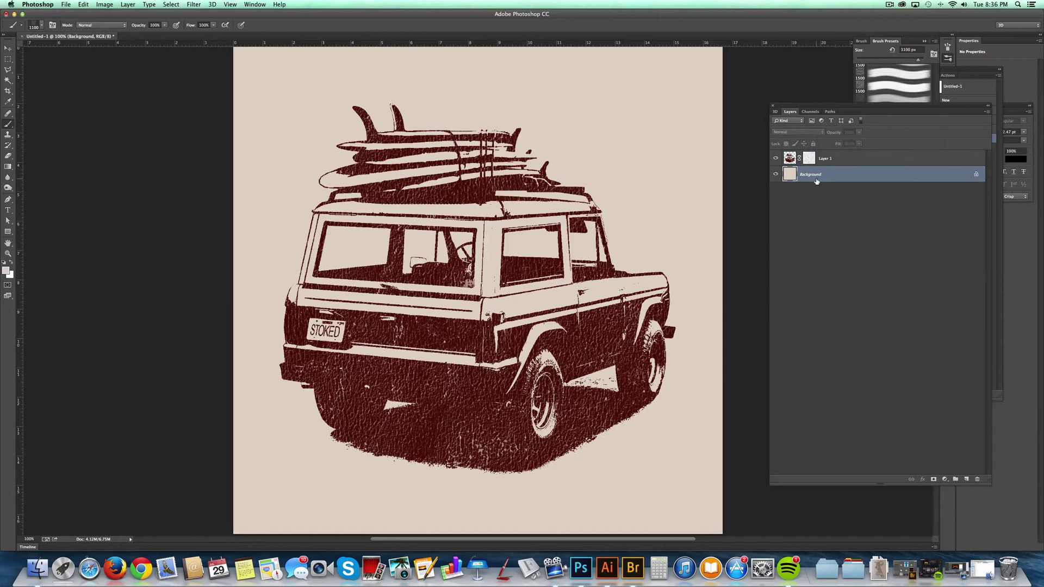
click(104, 4)
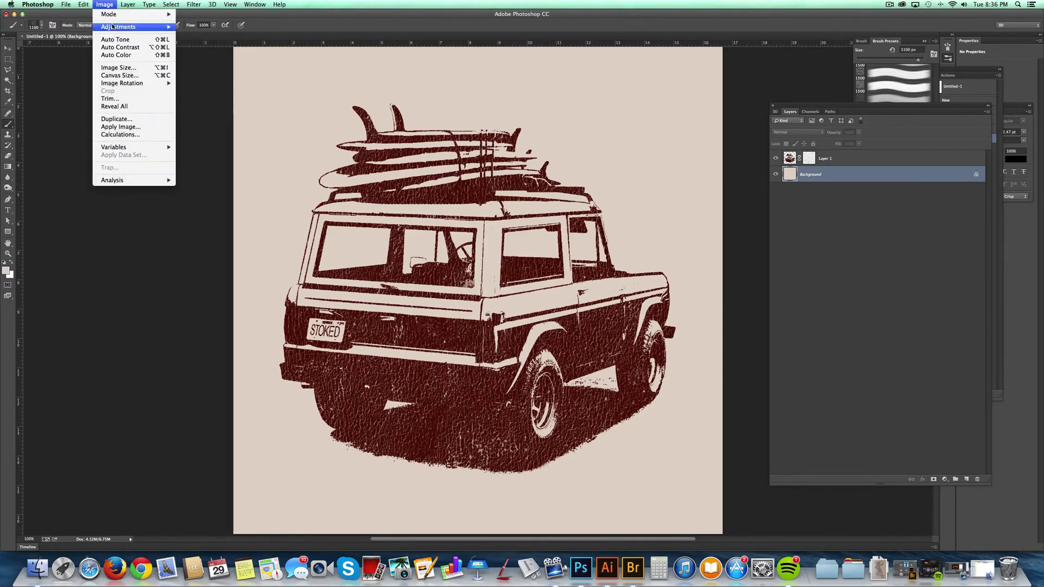
mouse_move(142, 27)
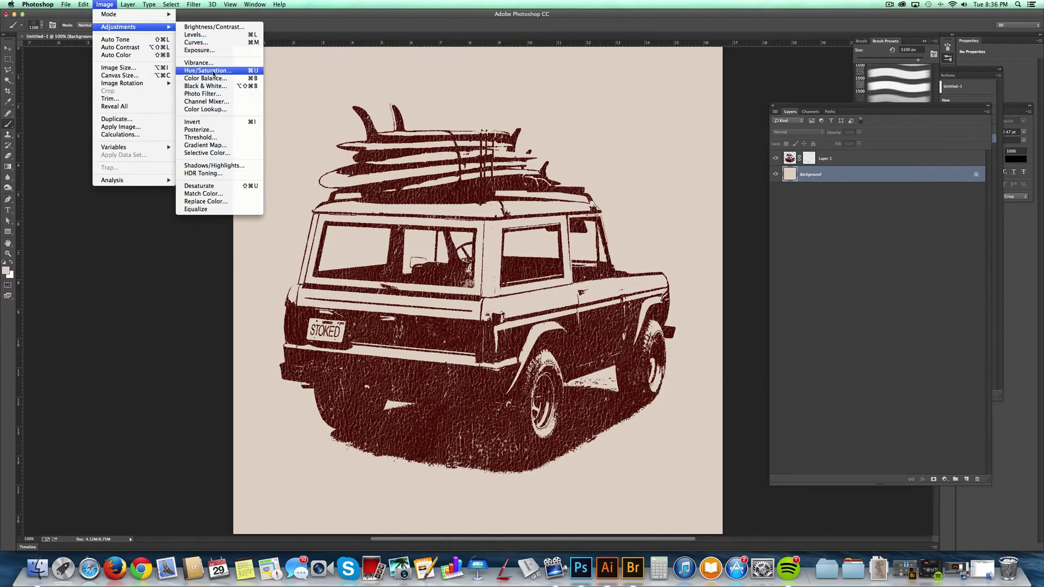
click(188, 71)
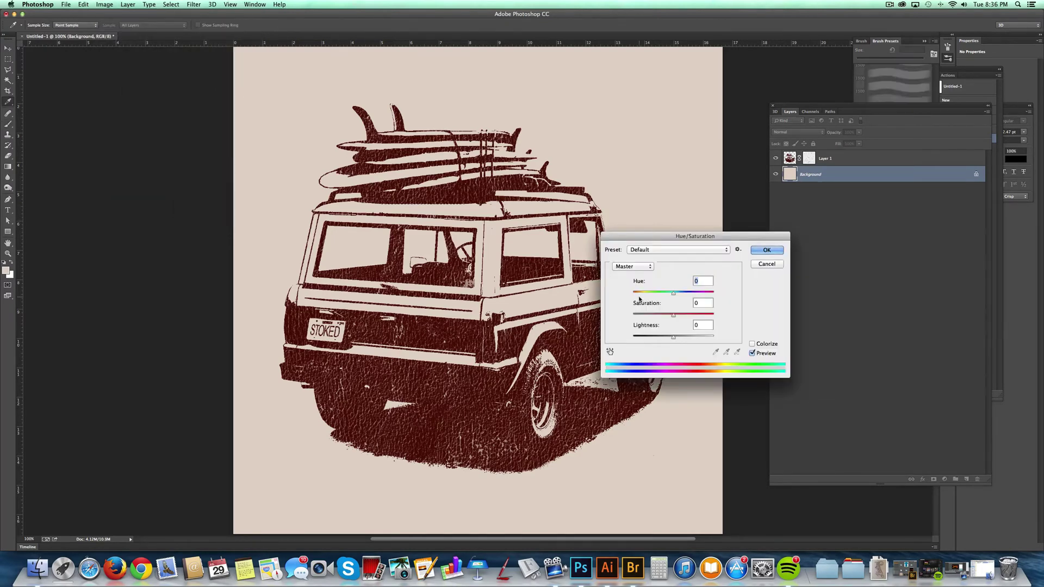
click(752, 344)
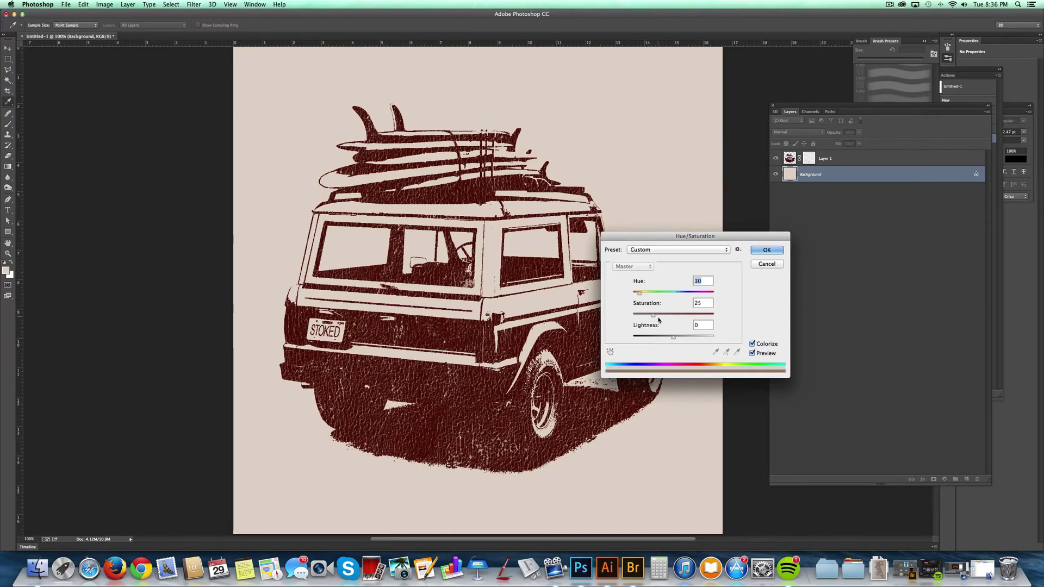
drag(653, 315, 643, 294)
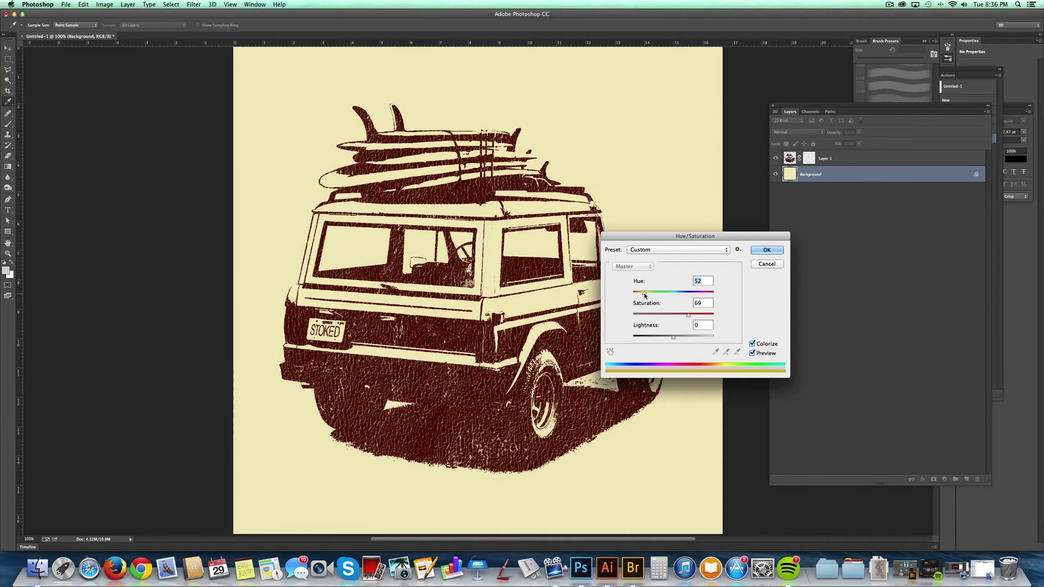
drag(672, 338, 662, 337)
drag(668, 238, 779, 238)
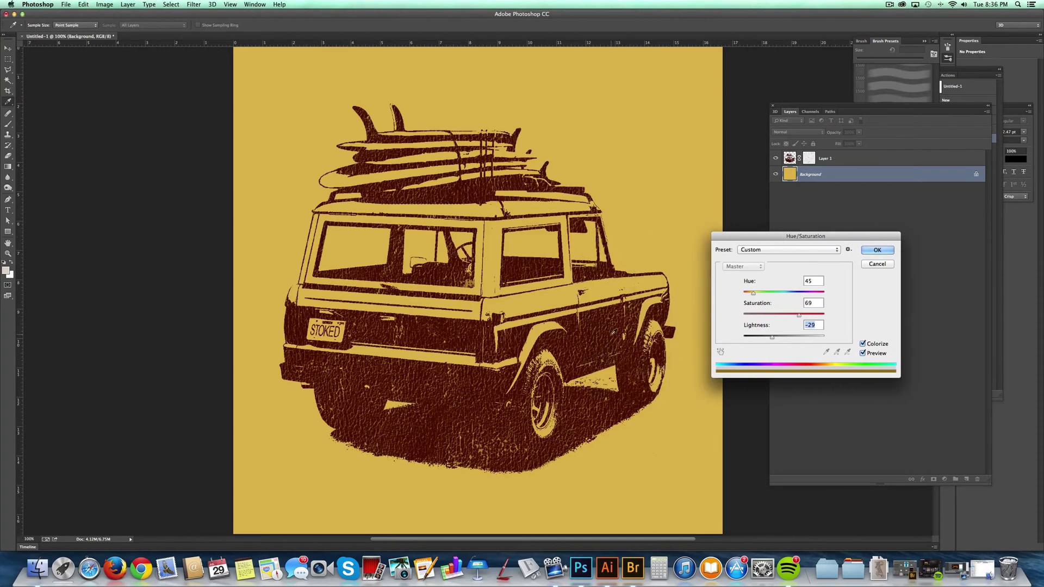